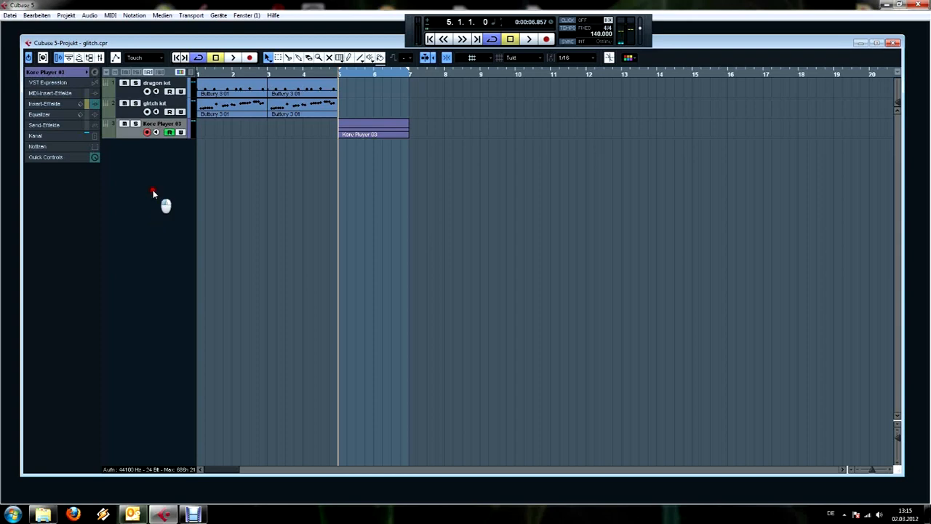
Add one instrument track using the Kore Player VST instrument and move its plug-in window slightly higher.
right_click(141, 165)
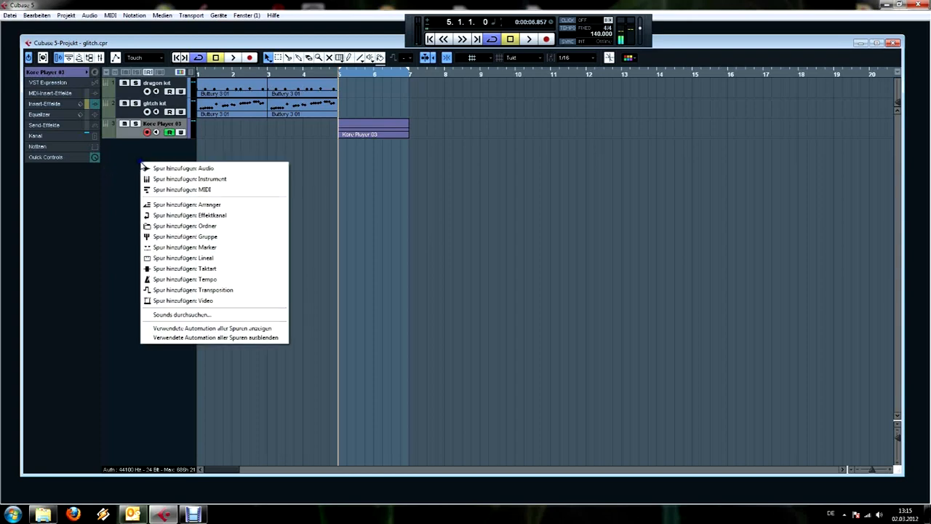
click(181, 179)
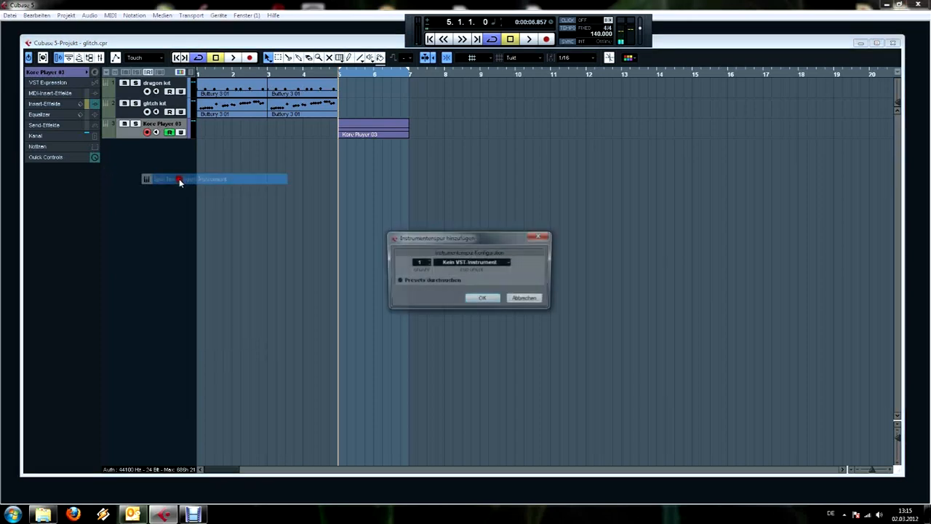
click(458, 264)
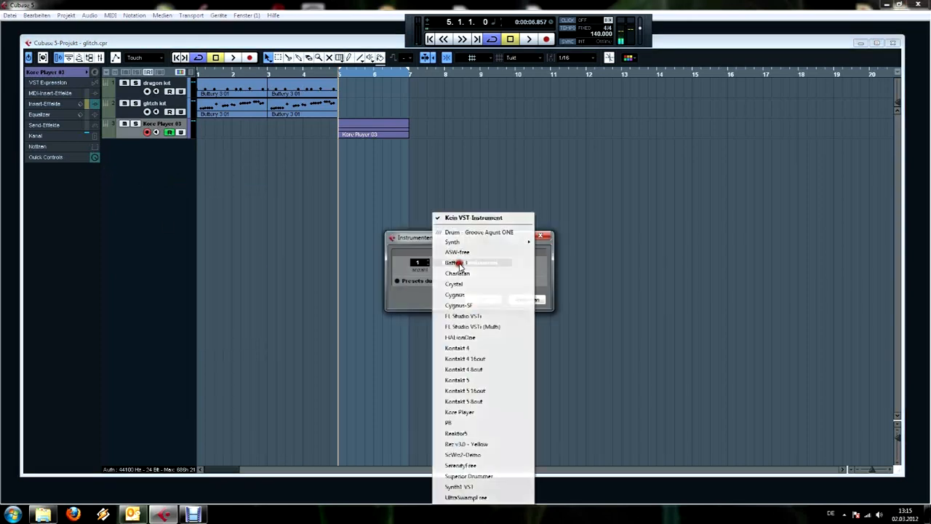
click(466, 412)
click(474, 300)
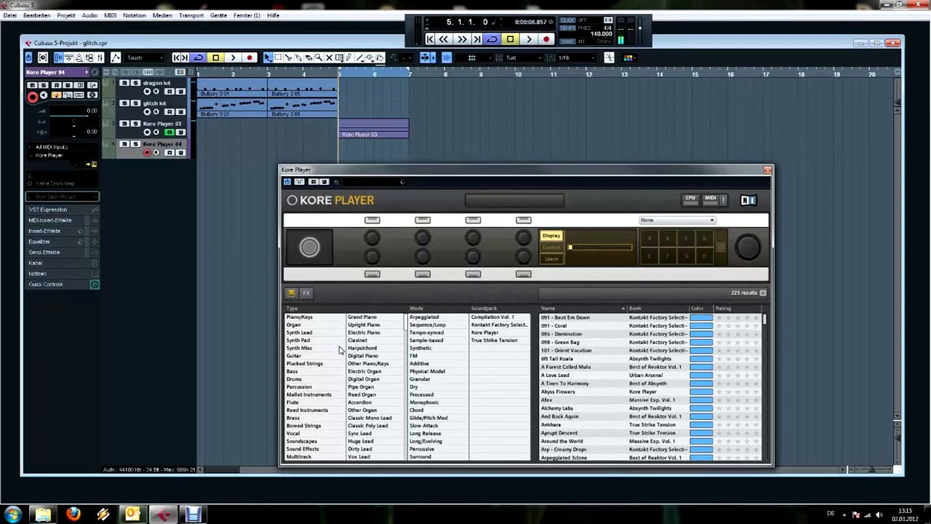
drag(474, 174, 471, 154)
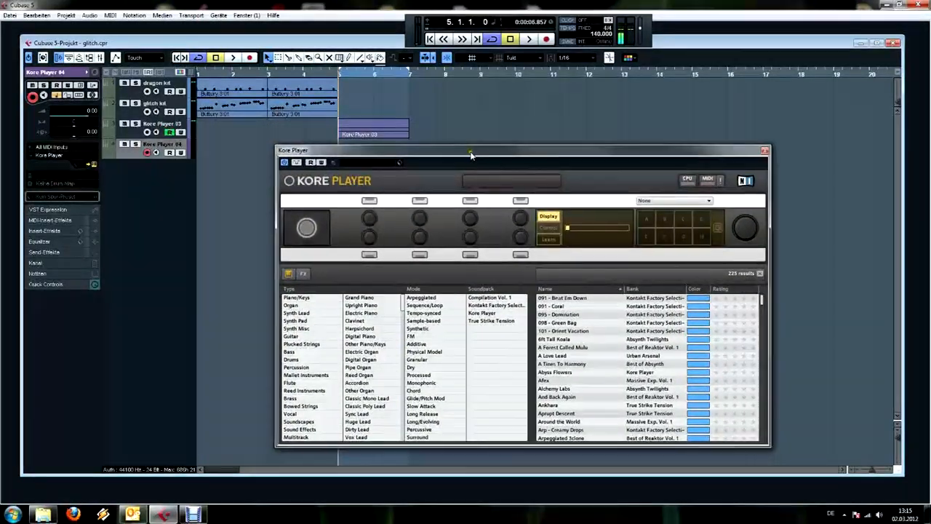
Load the Dubplate Piano preset from the Piano/Keys category and show the virtual keyboard in the transport.
click(318, 298)
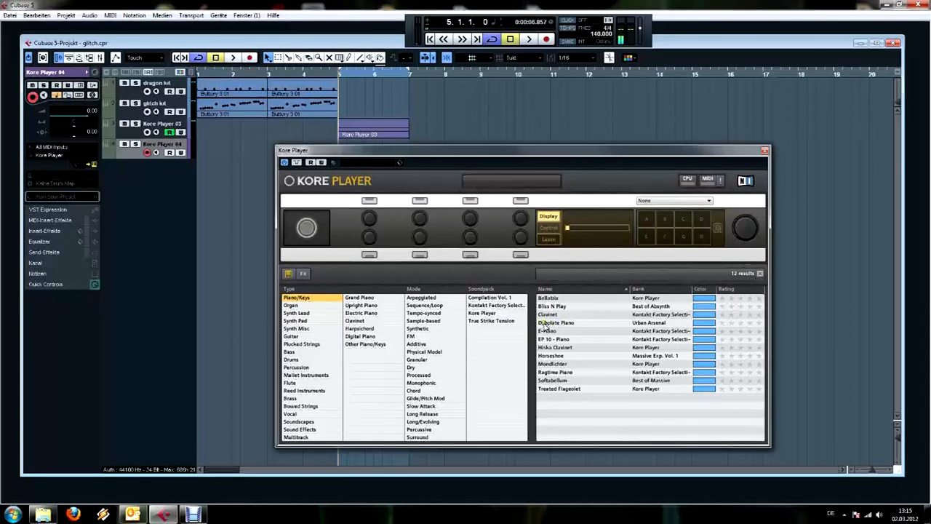
click(580, 323)
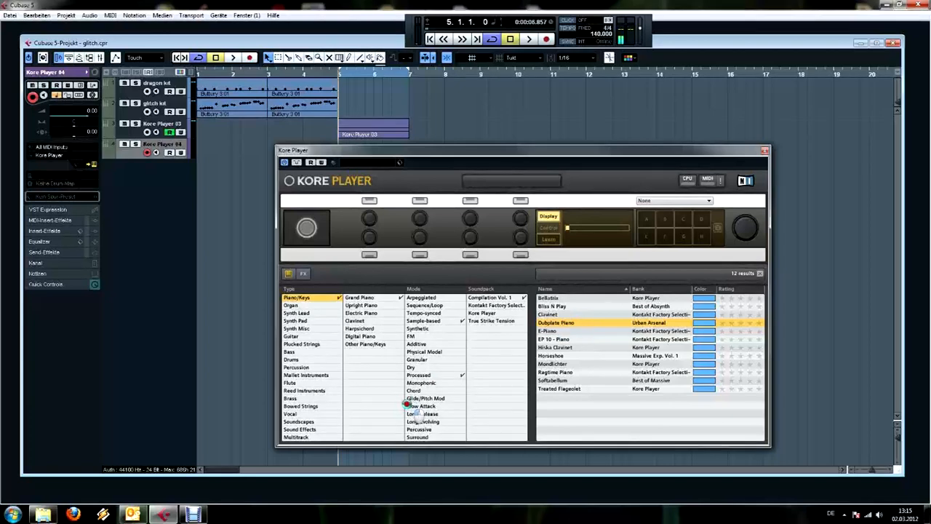
right_click(409, 31)
click(437, 33)
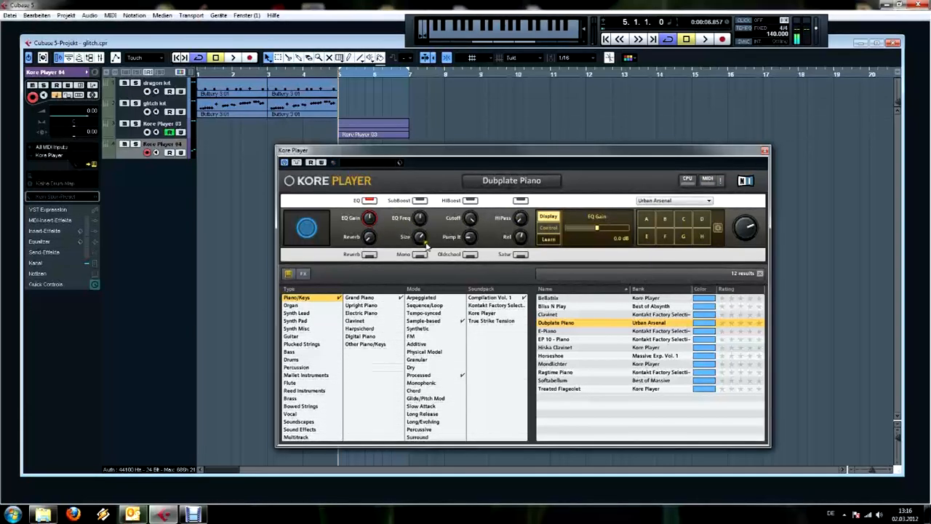
Enable the piano preset's reverb with a 50% mix and set the room size to 51%.
click(369, 255)
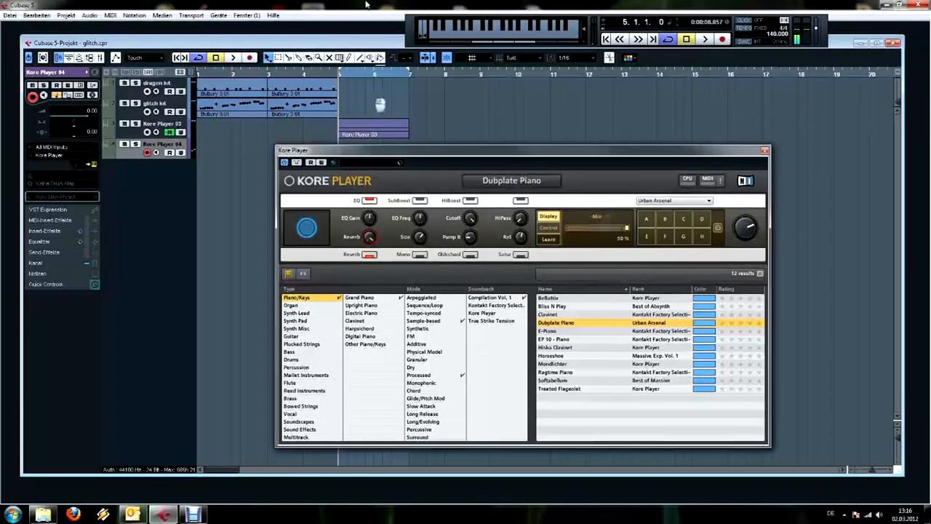
click(420, 238)
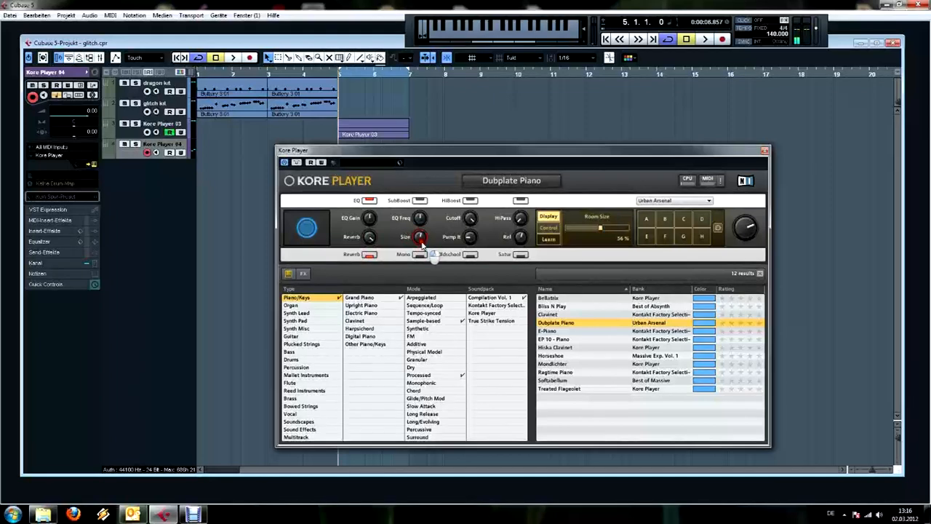
drag(422, 239, 422, 243)
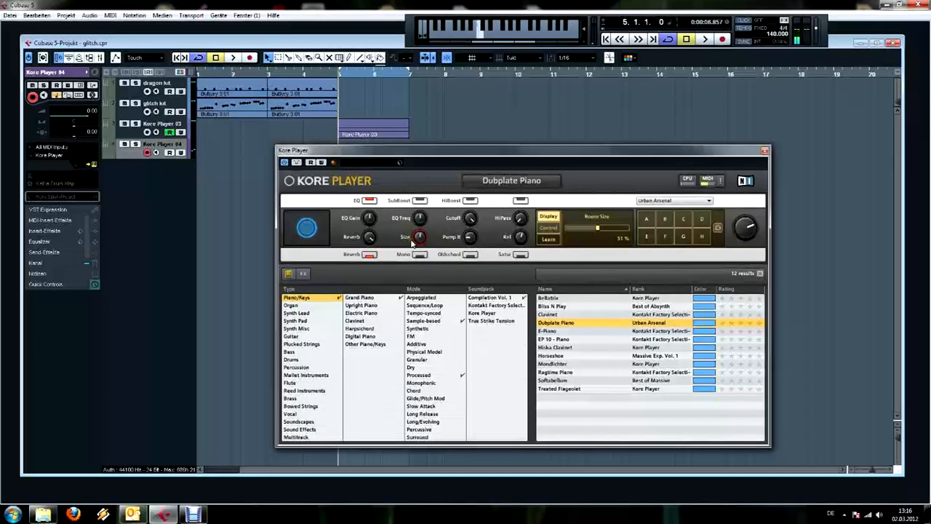
Raise Kore Player's output volume and the piano's highpass cutoff, and play a test note.
drag(741, 226, 731, 230)
mouse_move(522, 220)
mouse_down()
mouse_move(522, 198)
mouse_move(524, 220)
mouse_up()
key(q)
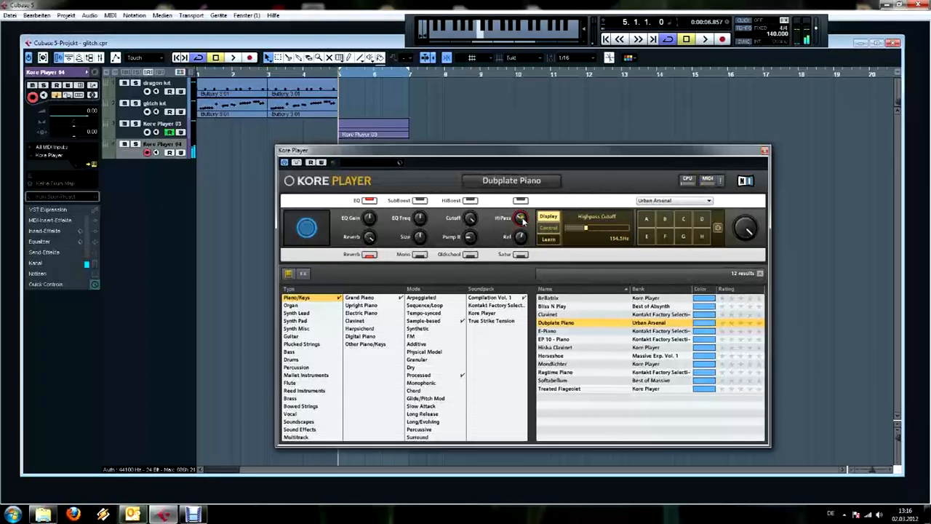
Raise the piano's EQ frequency and set its EQ gain to 20.0 dB.
mouse_move(420, 219)
mouse_down()
mouse_move(435, 232)
mouse_move(425, 220)
mouse_up()
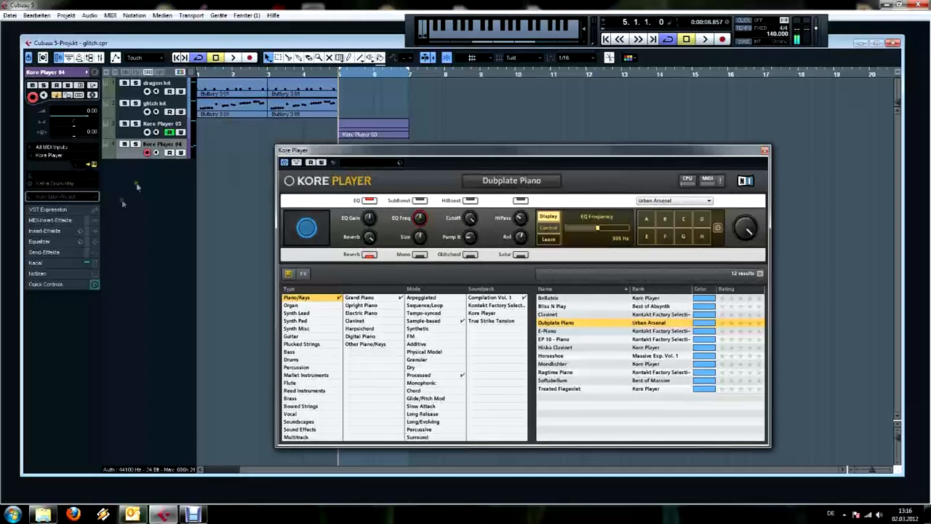
drag(418, 224, 421, 206)
drag(369, 224, 373, 180)
drag(379, 226, 371, 199)
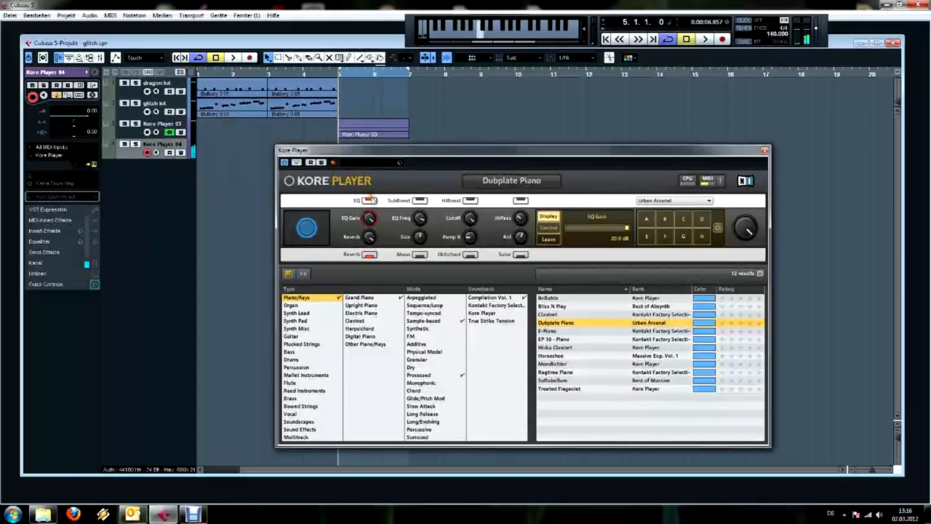
Switch on the piano's Satur effect with Pump It at 42.7%, and lower Kore Player's output volume.
click(522, 255)
click(522, 256)
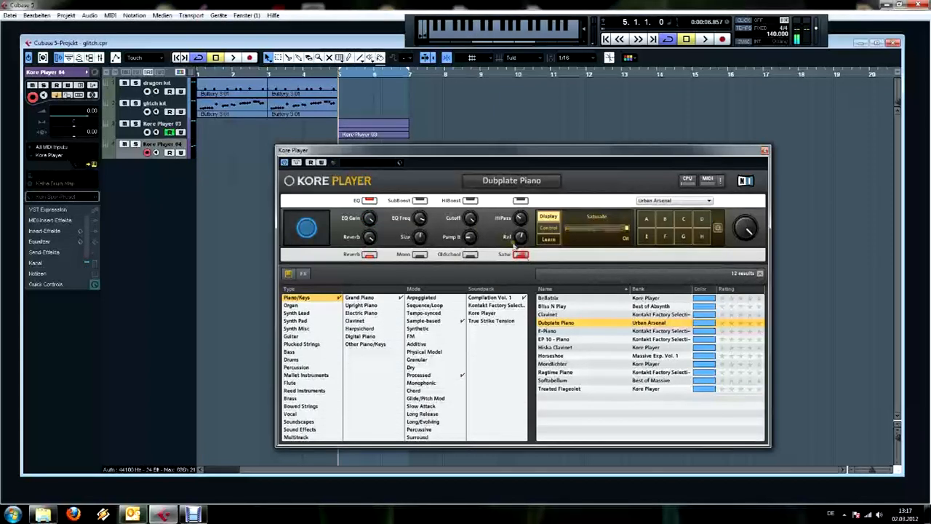
drag(470, 241, 503, 246)
drag(738, 230, 744, 253)
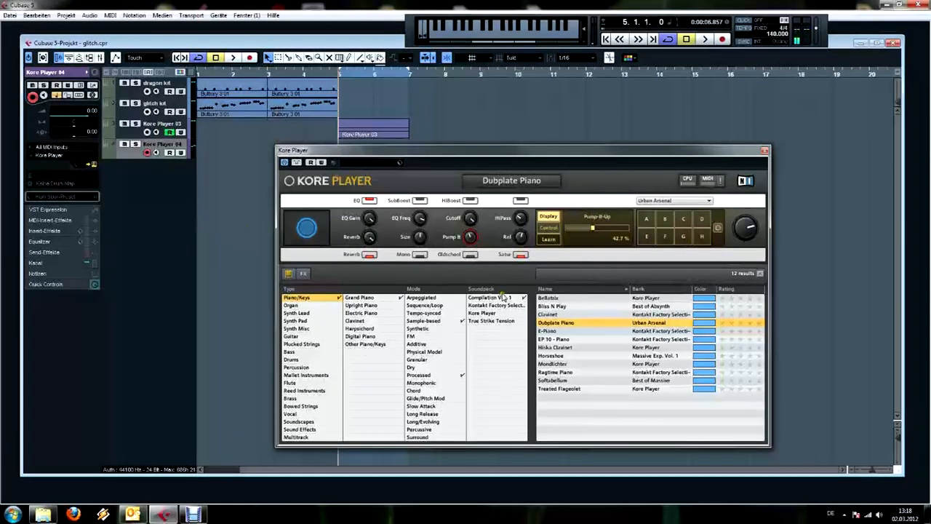
Sweep the piano's highpass cutoff up and bring it back down to 157.1 Hz, playing notes to hear it.
drag(520, 219, 520, 173)
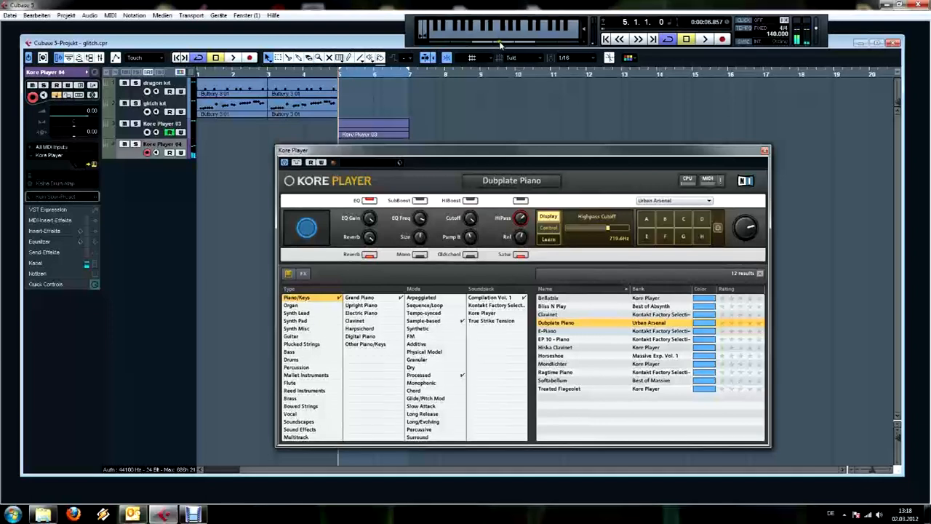
drag(521, 218, 522, 267)
key(y)
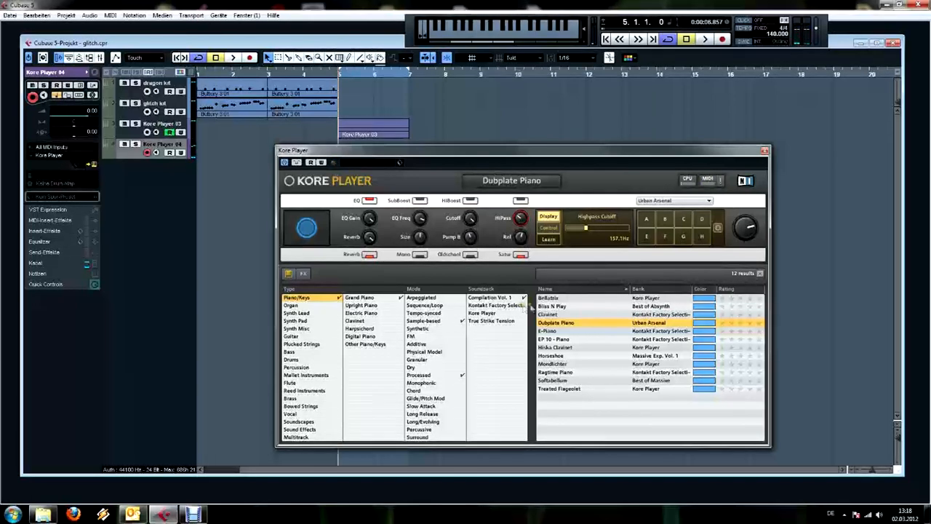
Load the Abyss Flowers preset from the Synth Pad category and audition its sound variations B to H.
click(326, 321)
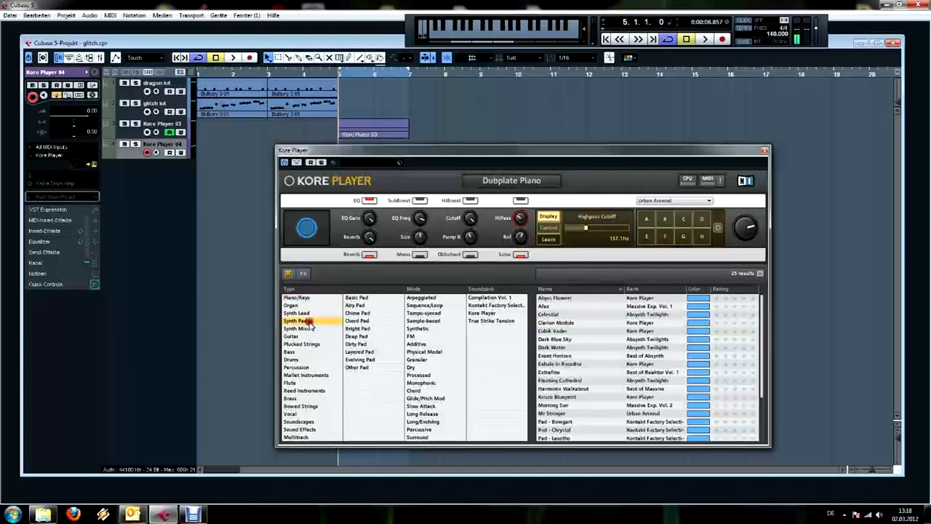
click(560, 303)
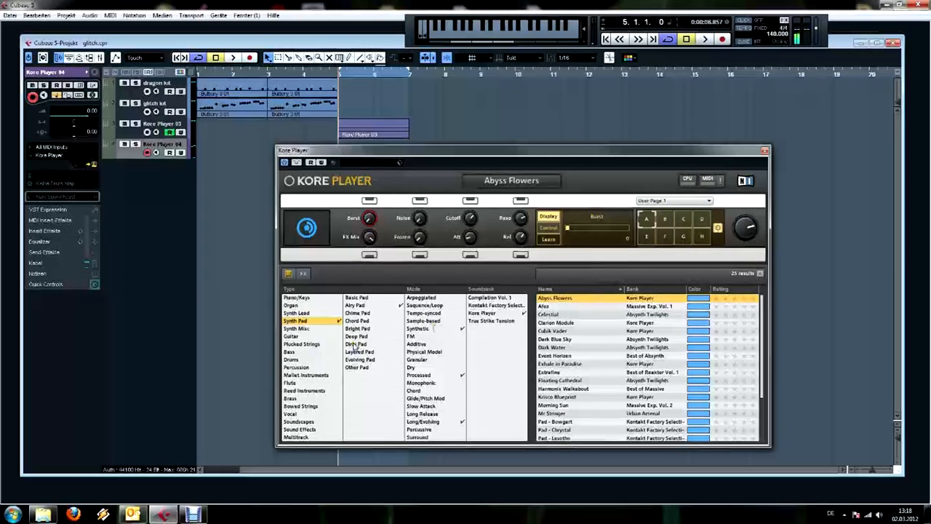
click(665, 218)
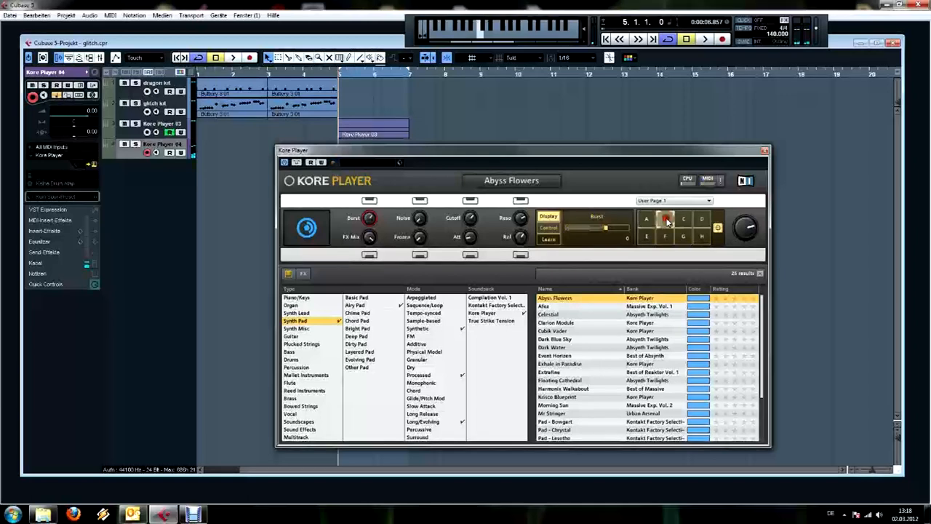
click(687, 220)
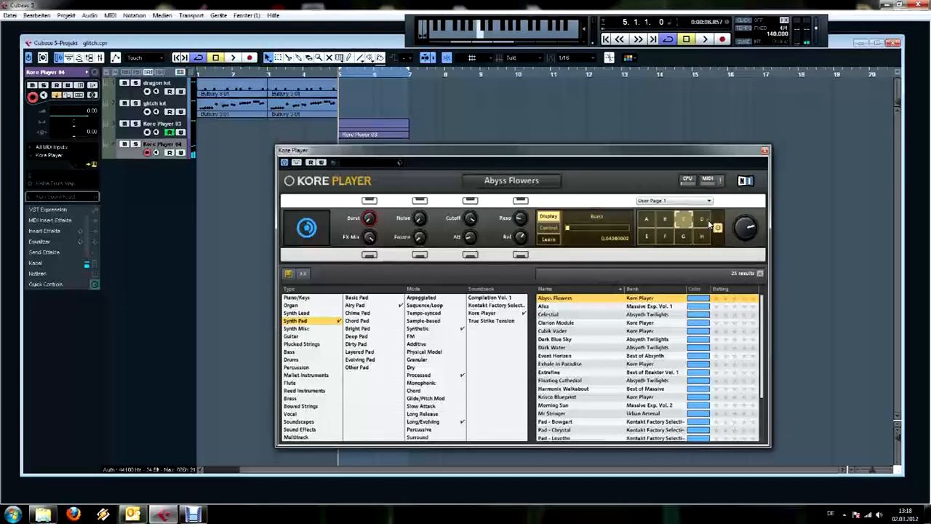
click(704, 220)
click(703, 238)
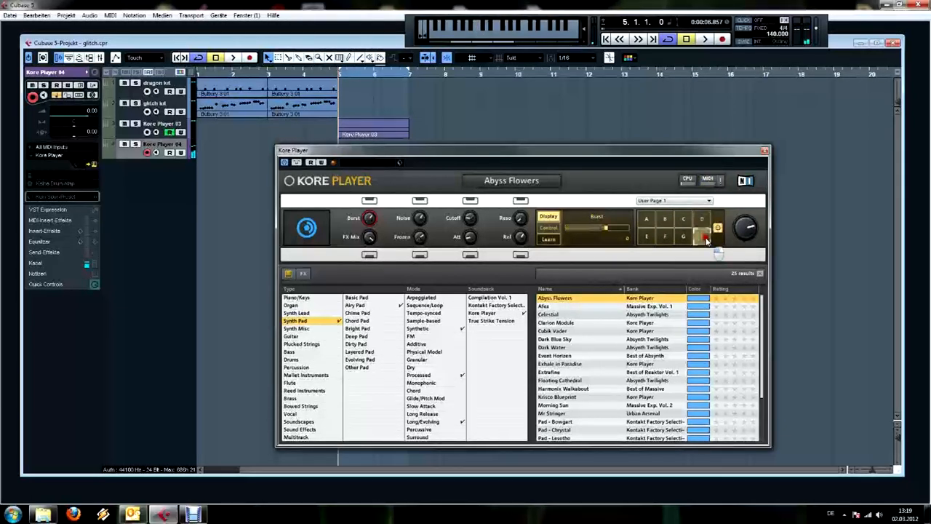
click(683, 237)
click(661, 238)
click(646, 237)
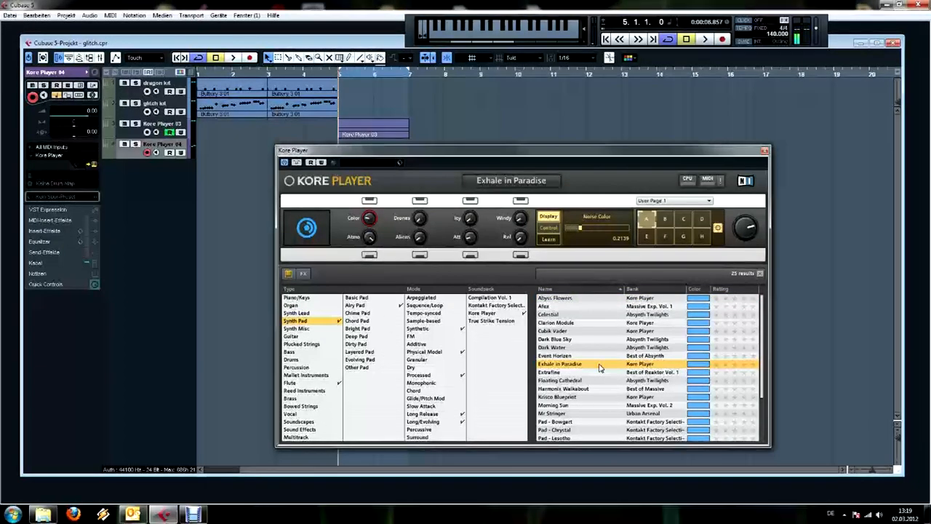
Audition variations B and C of the Exhale in Paradise pad and set its Atmo Mix to 0.
click(666, 218)
click(684, 219)
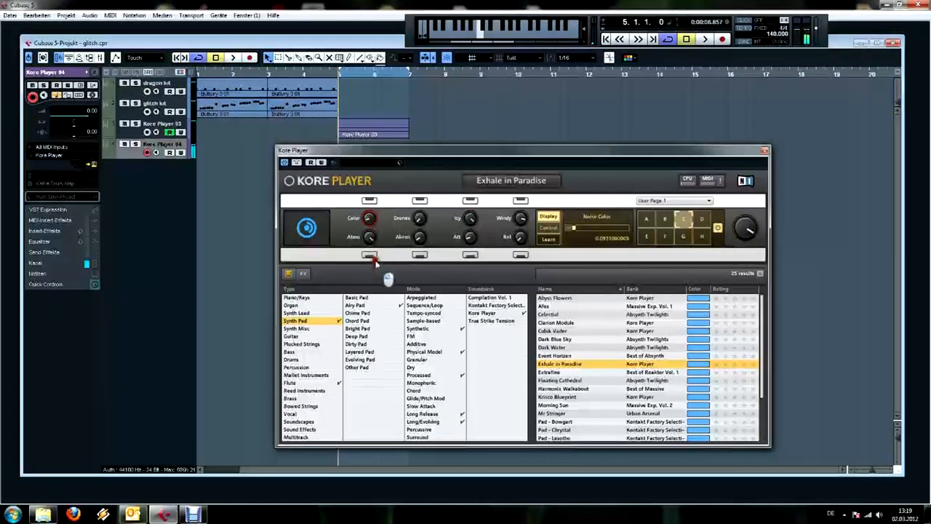
drag(472, 265, 471, 269)
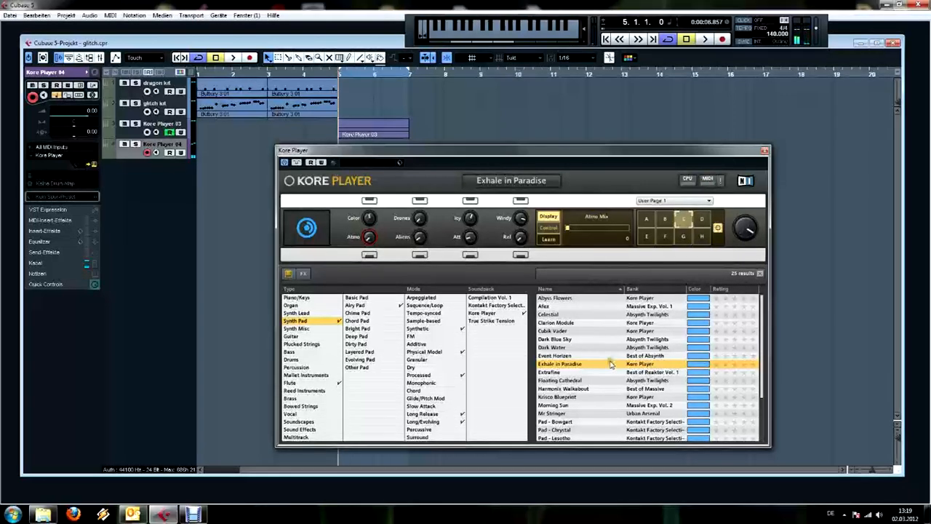
Browse the remaining pads and the Sound Effects category, and load the Transmission From Space preset from the Vocal category.
scroll(611, 364, down, 3)
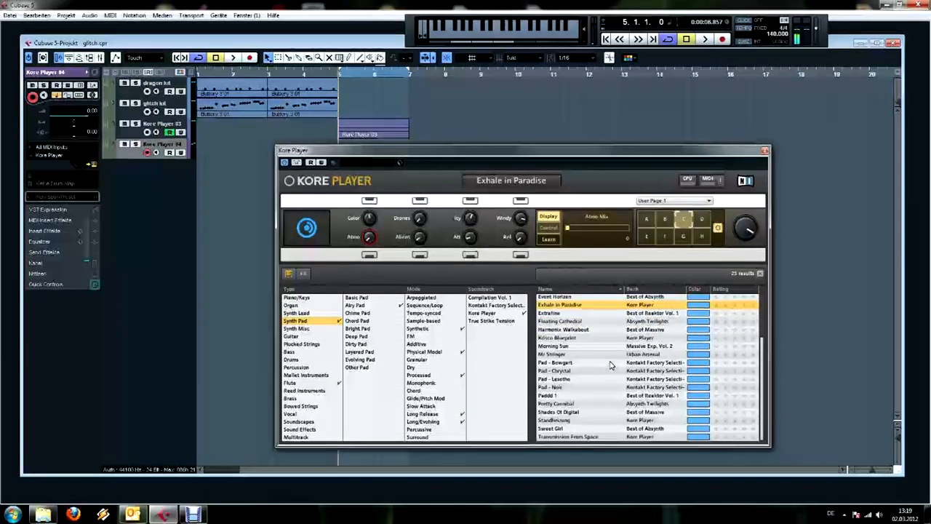
click(308, 431)
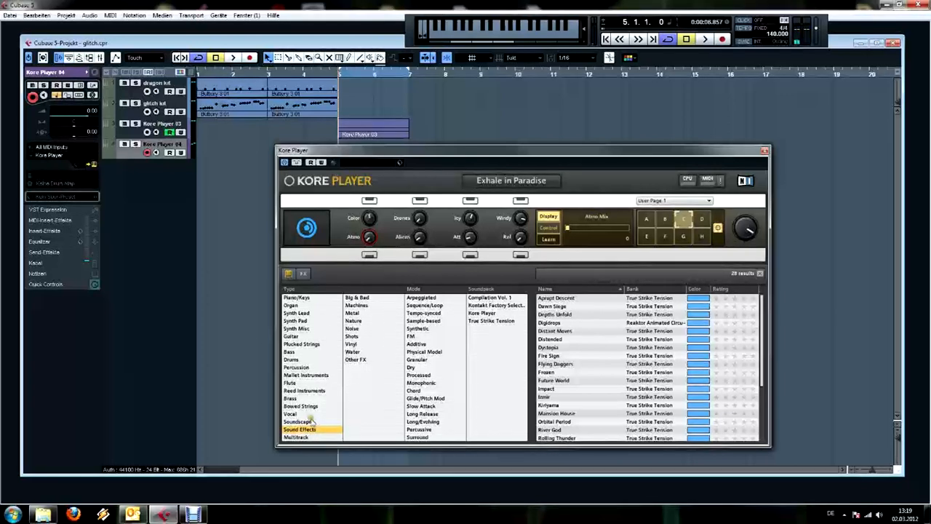
click(309, 414)
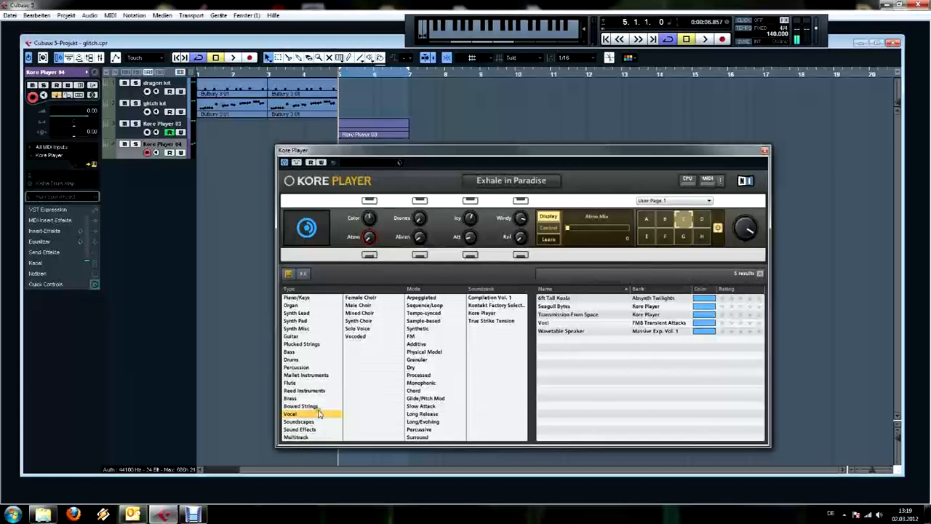
click(561, 314)
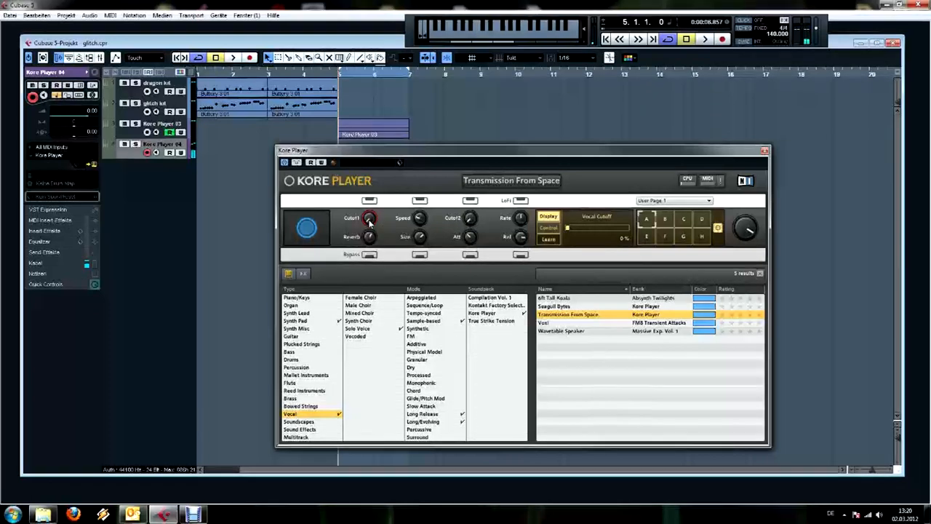
Sweep the preset's vocal cutoff up and back to 0%, and set the vocal speed to 29%.
drag(371, 222, 374, 79)
drag(371, 202, 374, 239)
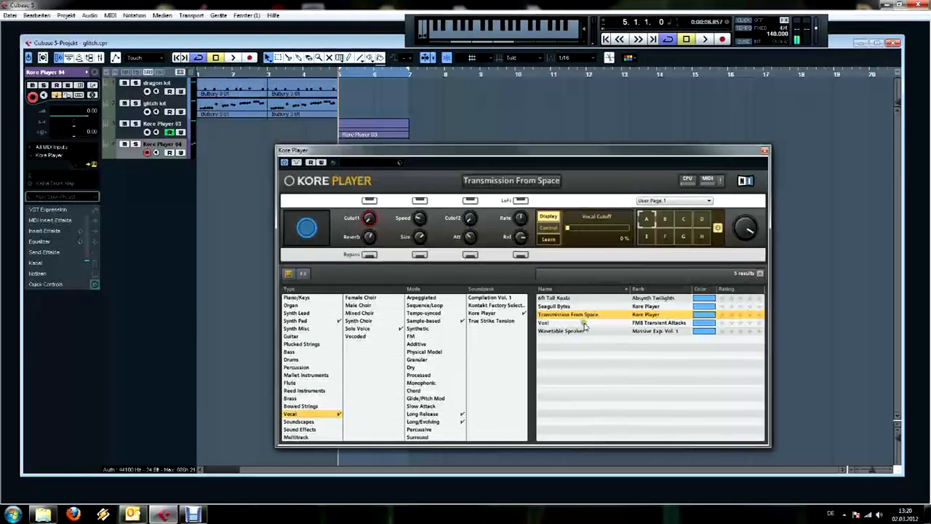
mouse_move(417, 217)
mouse_down()
mouse_move(431, 211)
mouse_move(433, 152)
mouse_move(426, 211)
mouse_up()
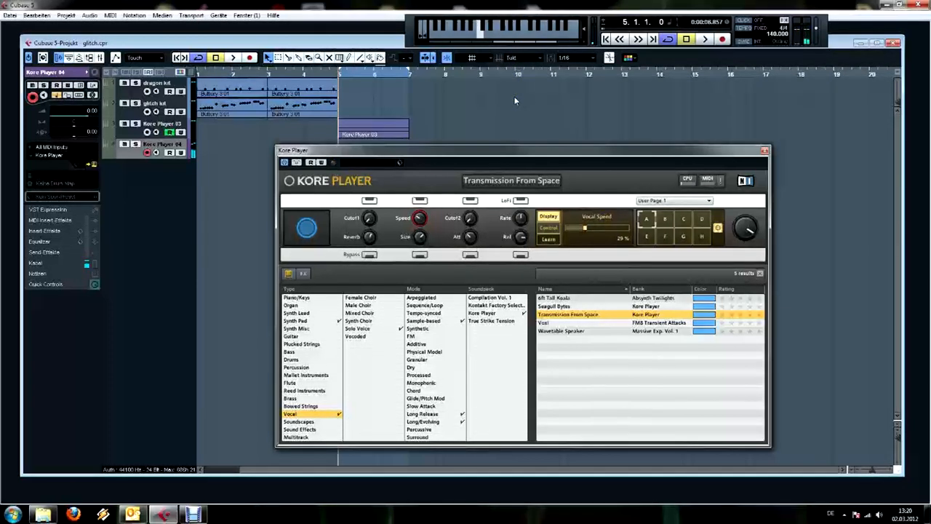
Sweep the pad cutoff to 100% and back to 0%, and enable LoFi with a sample rate of 31954 Hz.
click(470, 218)
drag(470, 219, 483, 76)
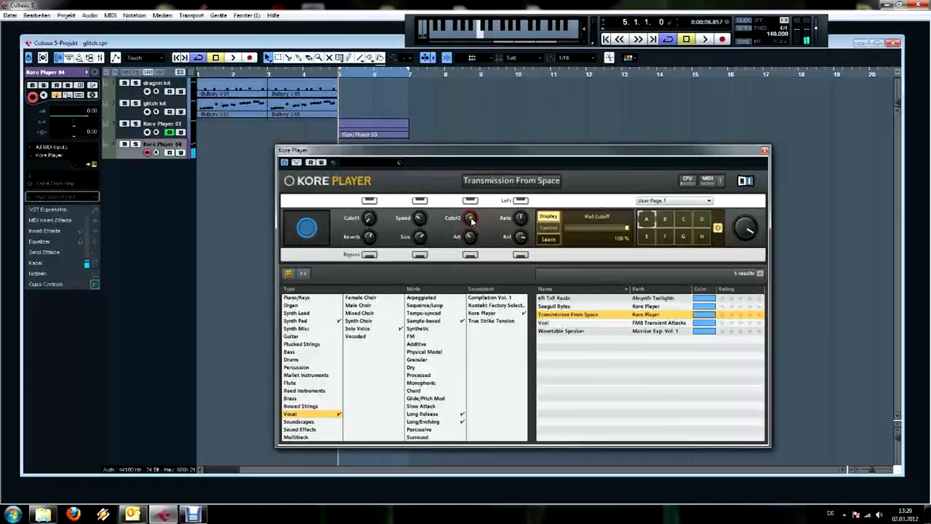
mouse_move(522, 201)
mouse_down()
mouse_move(521, 261)
mouse_move(520, 213)
mouse_up()
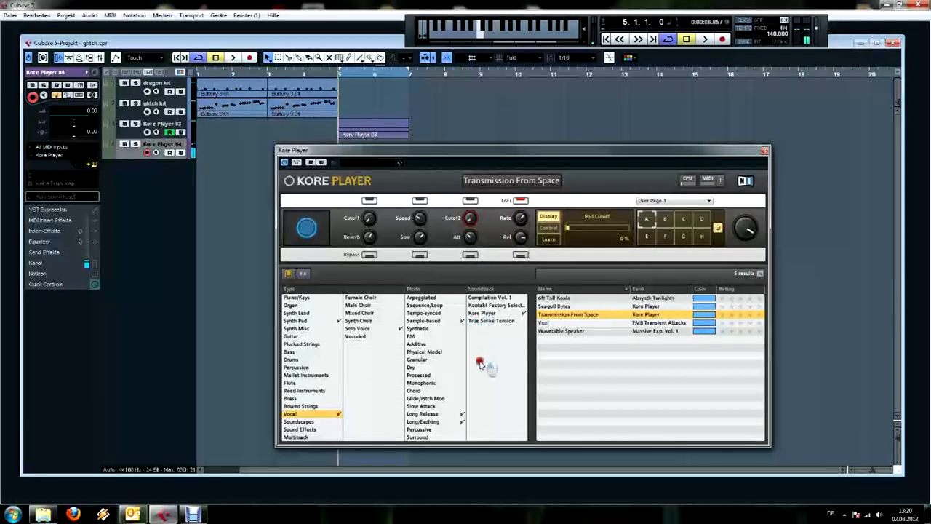
drag(520, 190, 520, 195)
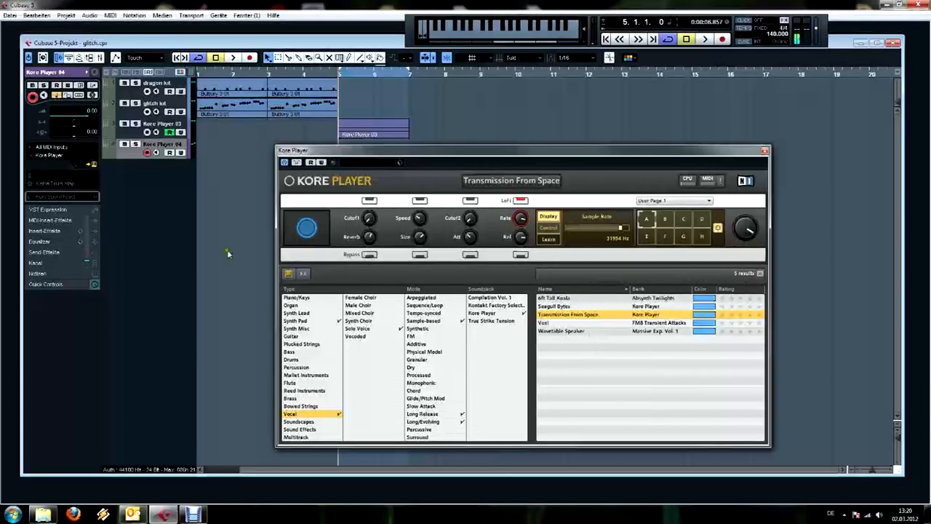
Replace the Kore Player 04 track's instrument with SerenityFree and load its [Pad] Angel Choir [DS] preset.
click(764, 151)
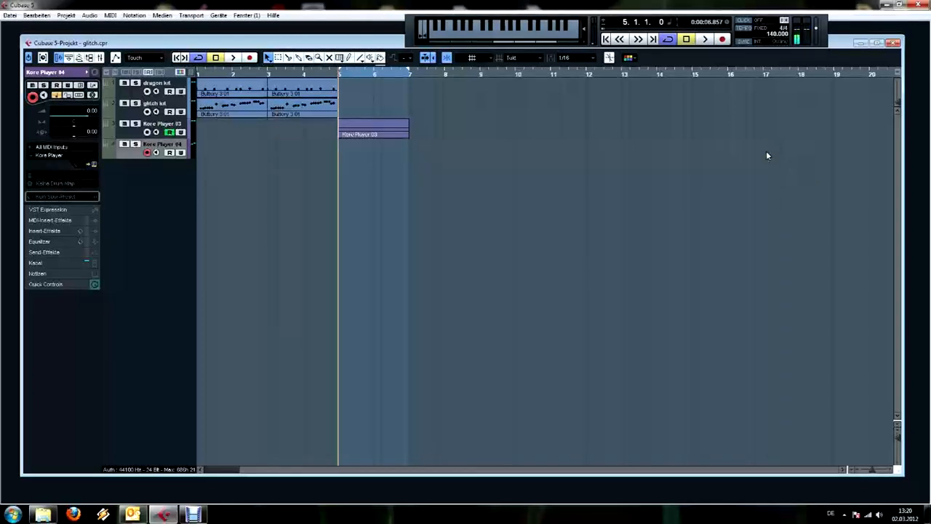
click(61, 159)
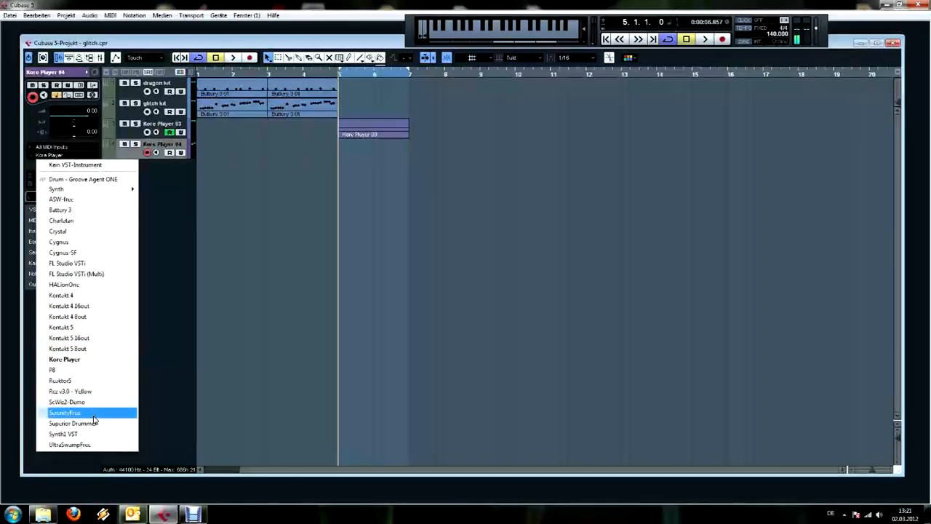
click(67, 416)
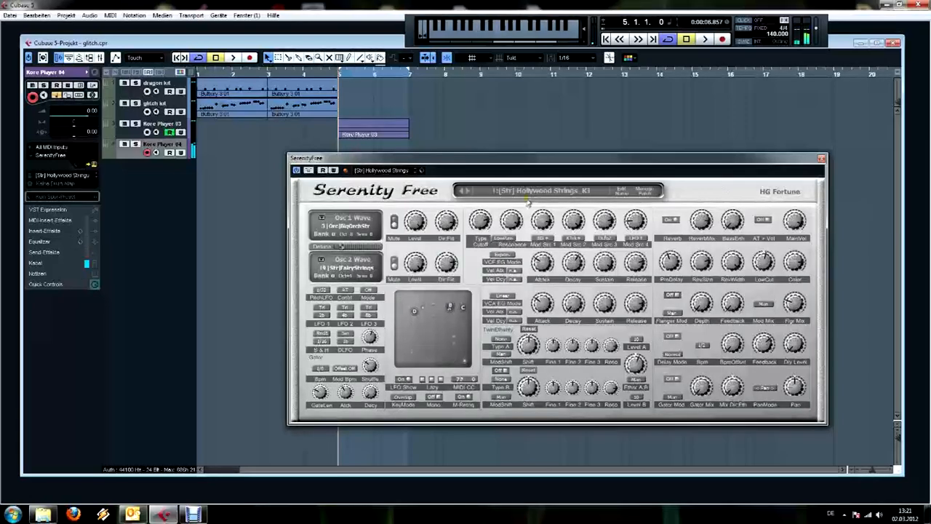
click(536, 195)
click(533, 166)
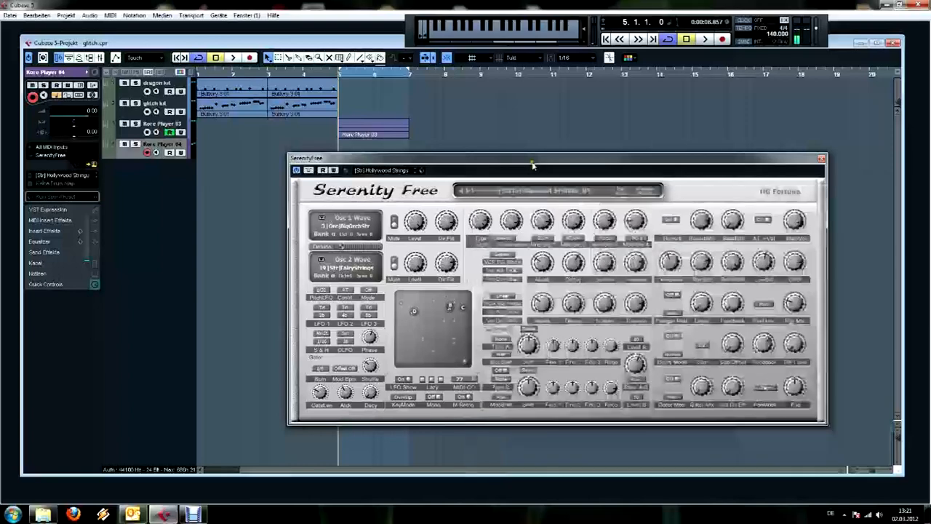
click(537, 190)
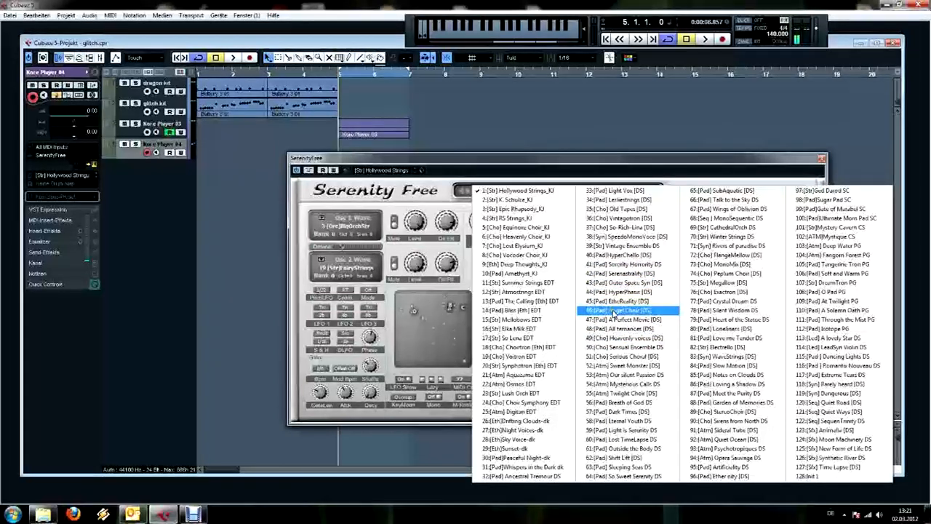
click(630, 310)
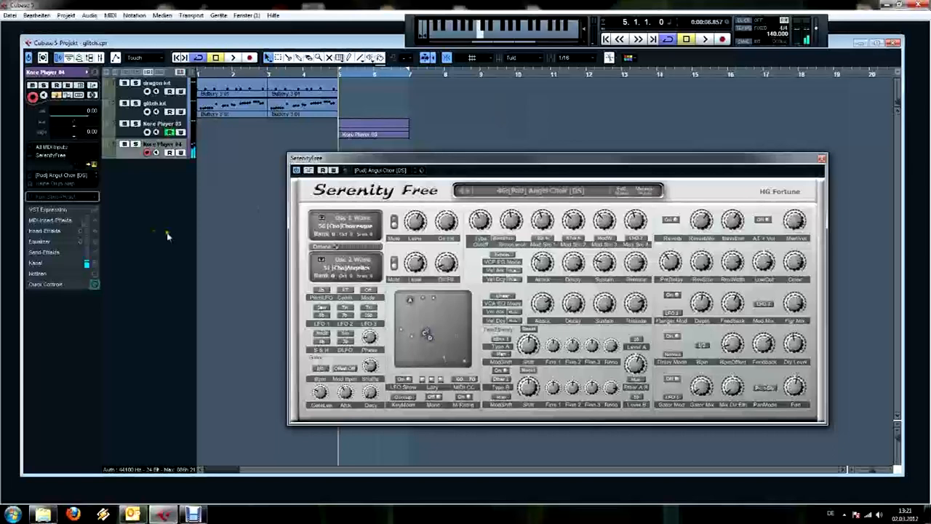
Close the synth window and insert StudioEQ in the Kore Player 04 track's first insert effect slot.
click(51, 231)
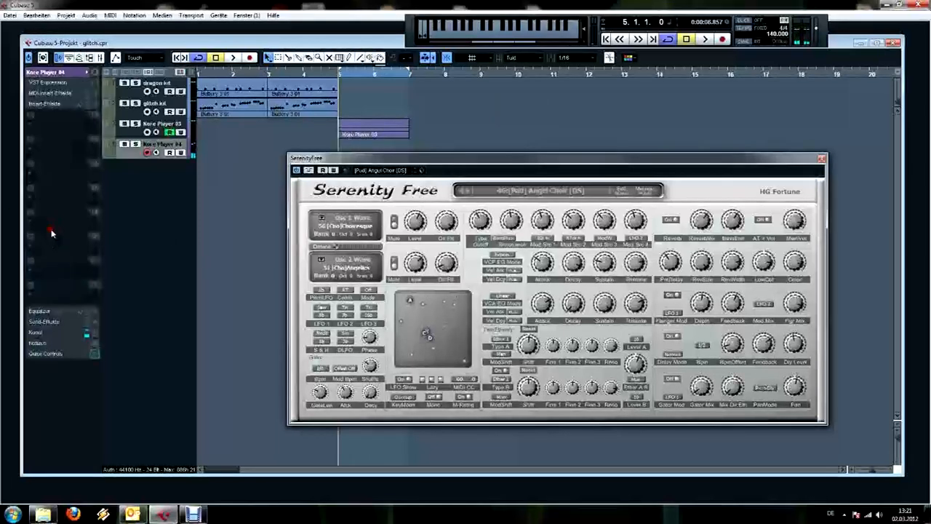
right_click(163, 199)
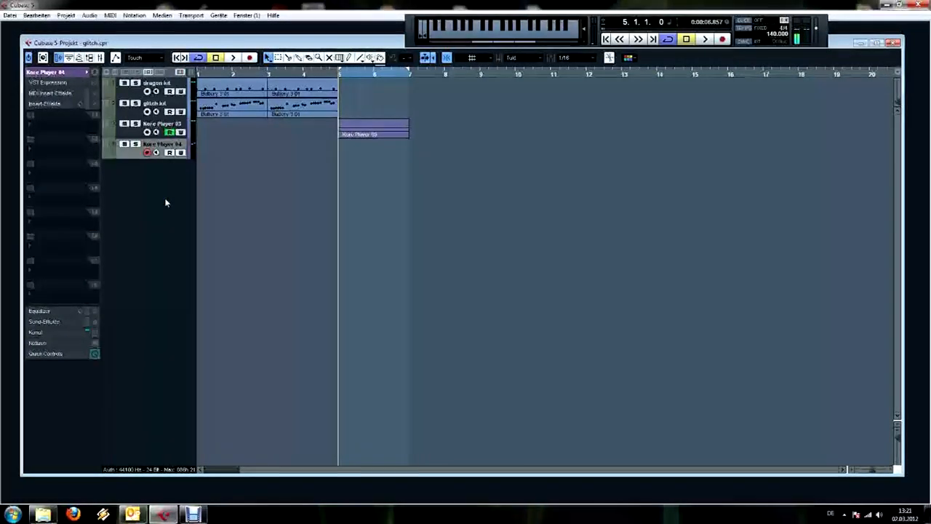
click(29, 136)
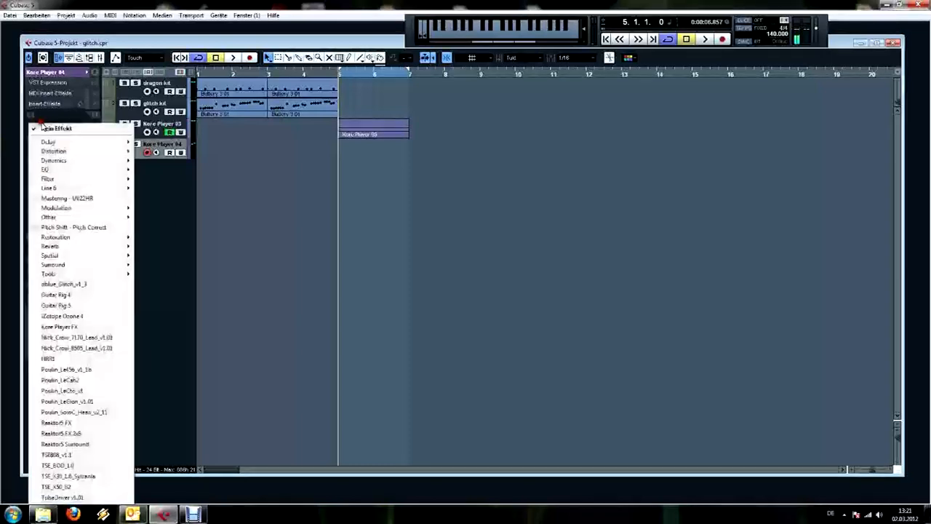
mouse_move(109, 170)
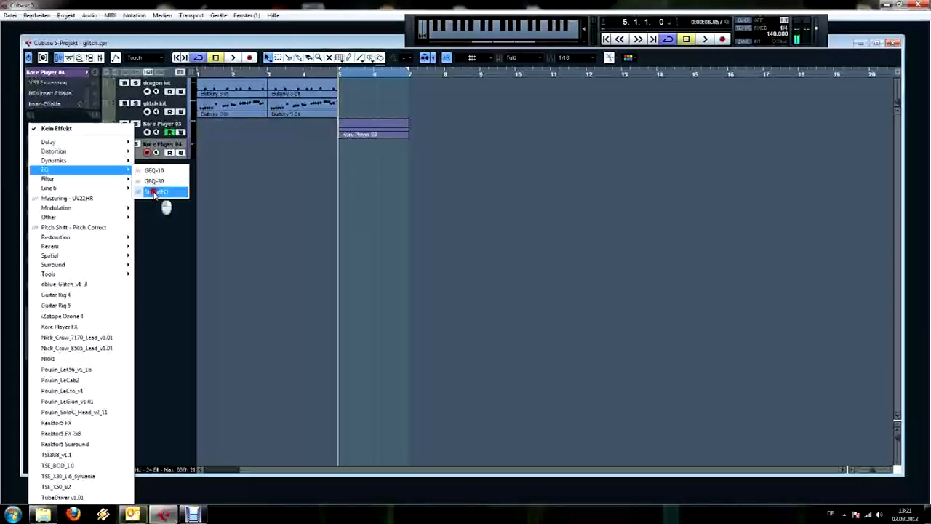
click(159, 192)
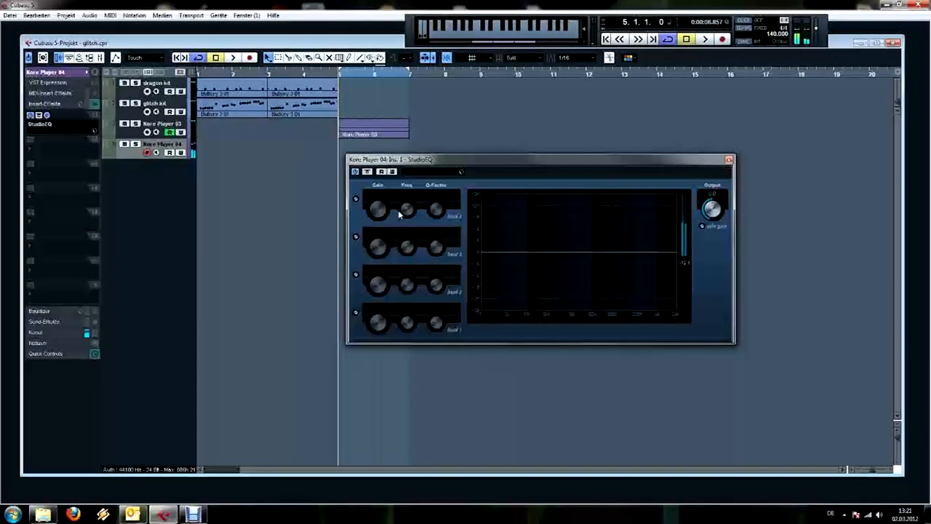
Enable StudioEQ band 1 as a low-cut filter and move its frequency to about 156 Hz.
click(355, 312)
click(451, 310)
click(466, 352)
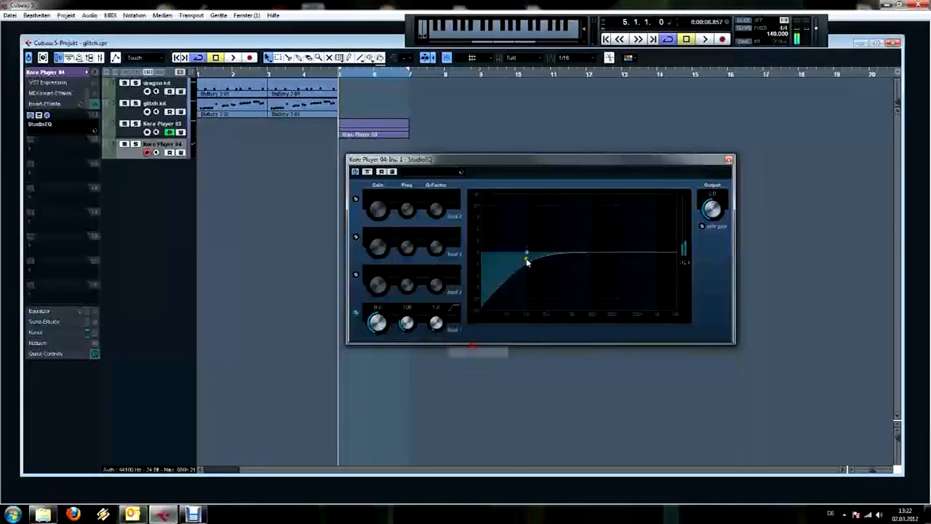
drag(528, 254, 539, 255)
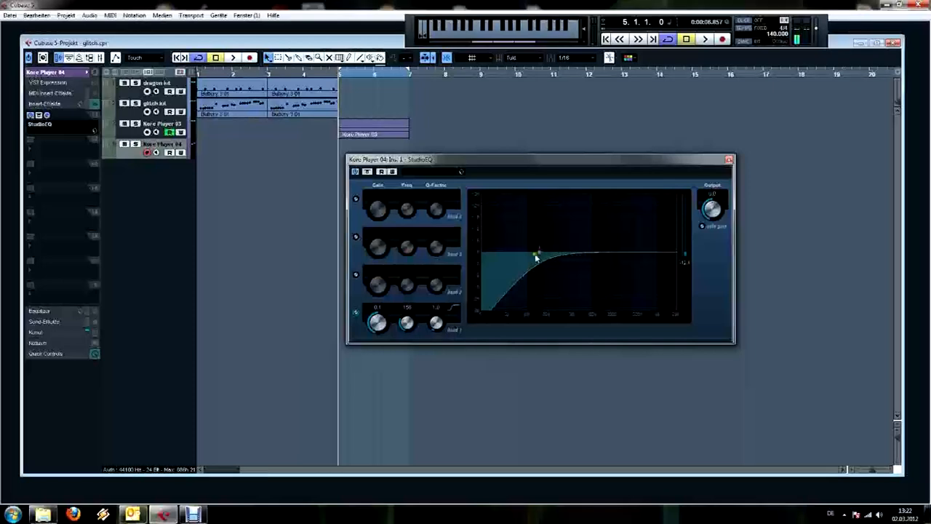
Enable band 2 with a cut of about 4.6 dB near 506 Hz, and compare the sound with StudioEQ bypassed.
click(356, 275)
drag(592, 254, 573, 265)
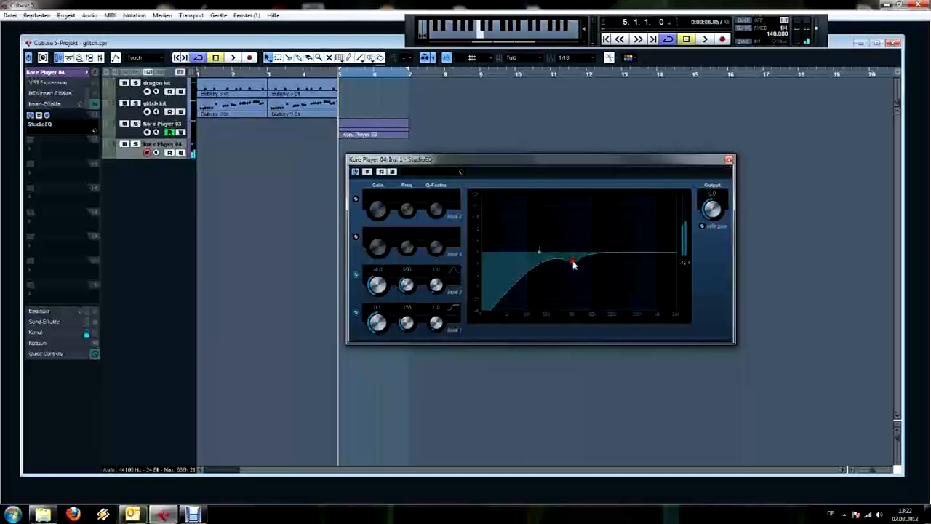
click(368, 172)
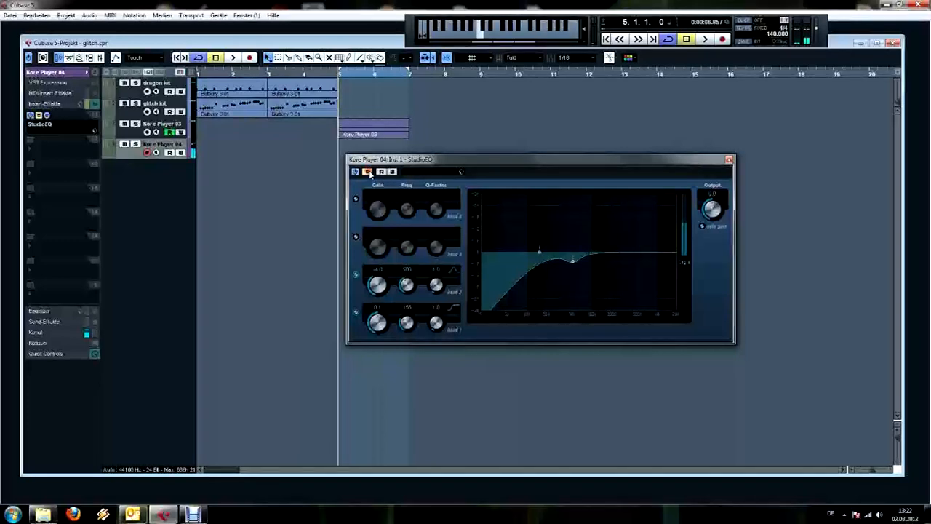
click(370, 173)
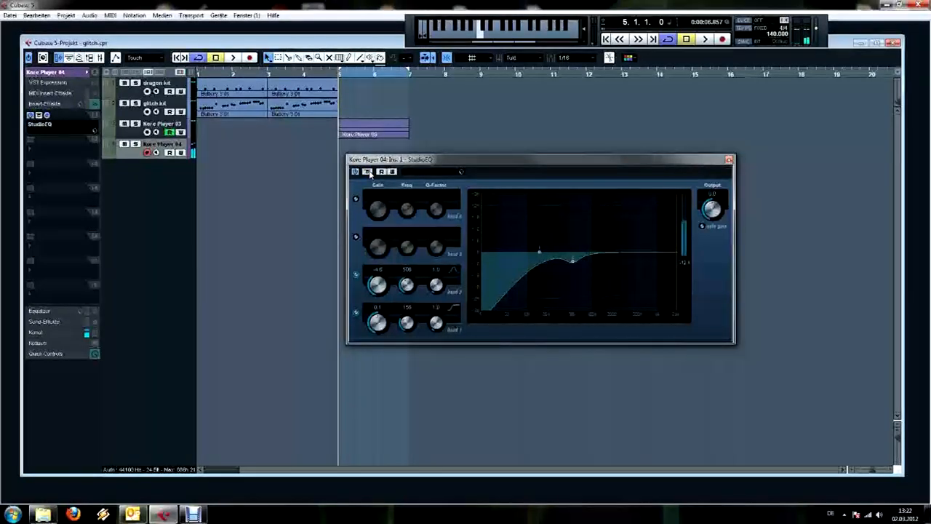
Enable band 3 with a boost near 5007 Hz, compare with StudioEQ bypassed, and close the equalizer.
click(356, 238)
mouse_move(633, 255)
mouse_down()
mouse_move(648, 265)
mouse_move(639, 238)
mouse_up()
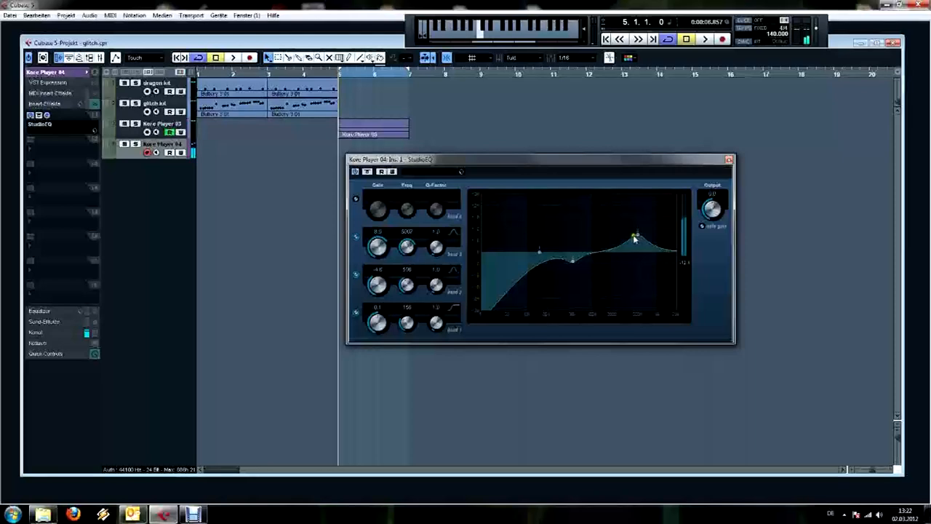
click(368, 172)
click(370, 173)
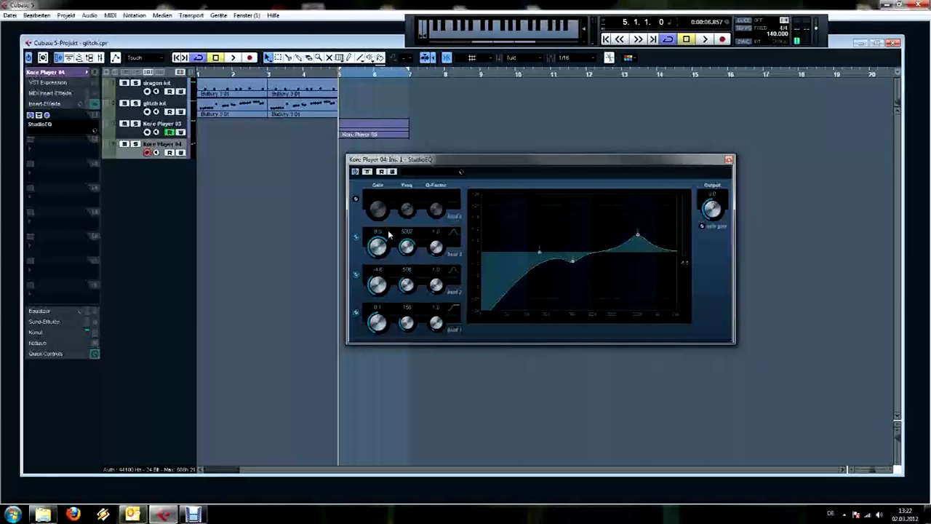
click(729, 159)
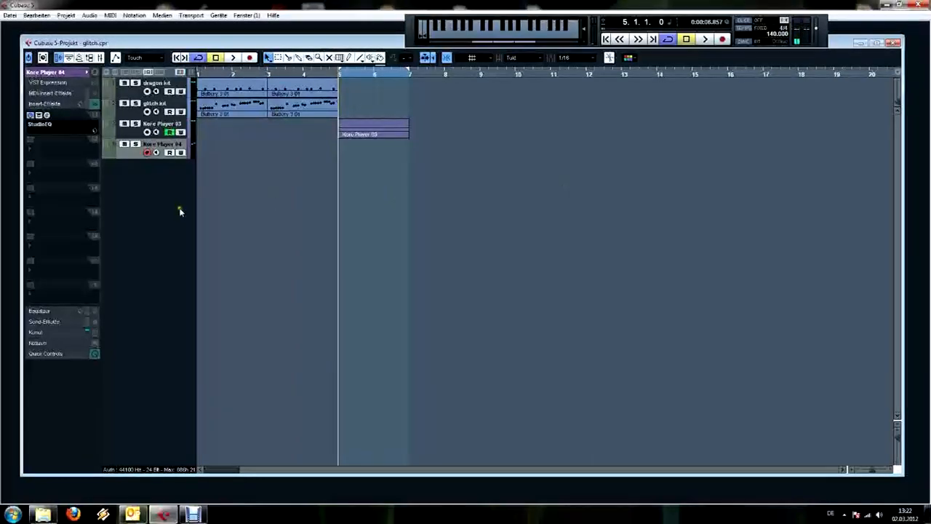
Select the Kore Player 03 track, open its Charlatan synth, and sweep the filter cutoff while playing a note.
click(81, 75)
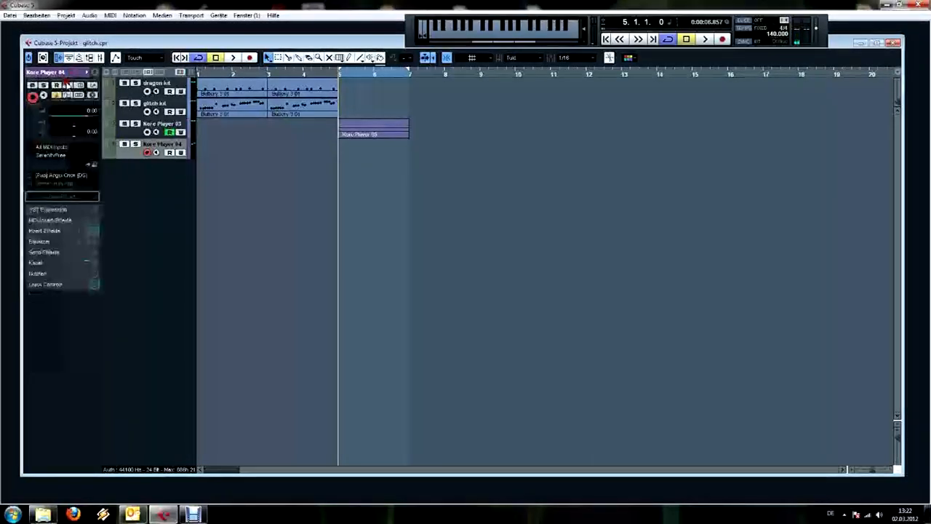
click(128, 136)
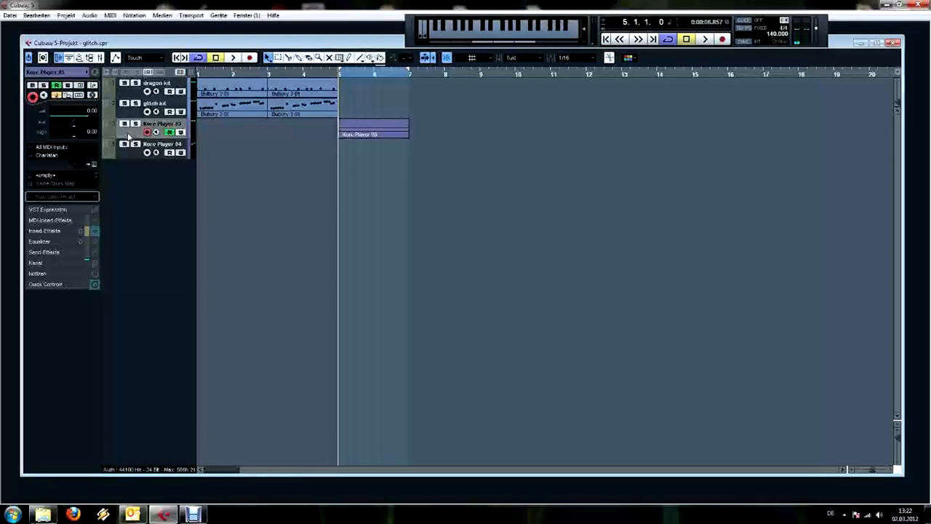
click(131, 133)
drag(524, 218, 543, 182)
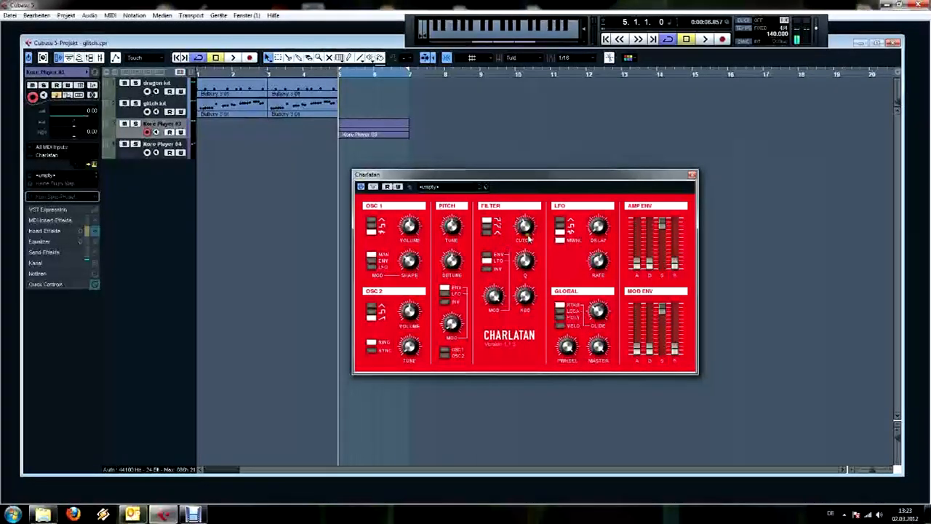
key(q)
mouse_move(528, 231)
mouse_down()
mouse_move(526, 152)
mouse_move(541, 240)
mouse_up()
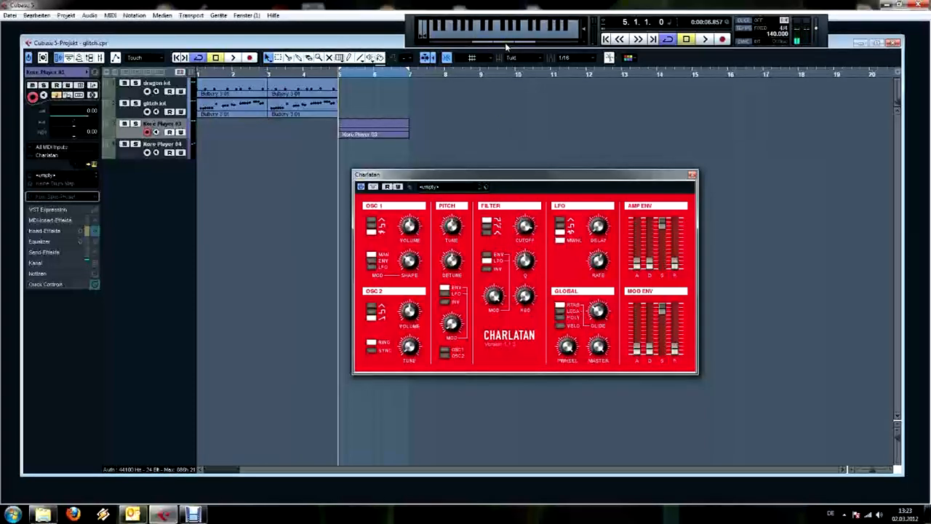
Shift the virtual keyboard to a lower octave range and sweep Charlatan's filter cutoff while playing a low note.
drag(506, 44, 453, 46)
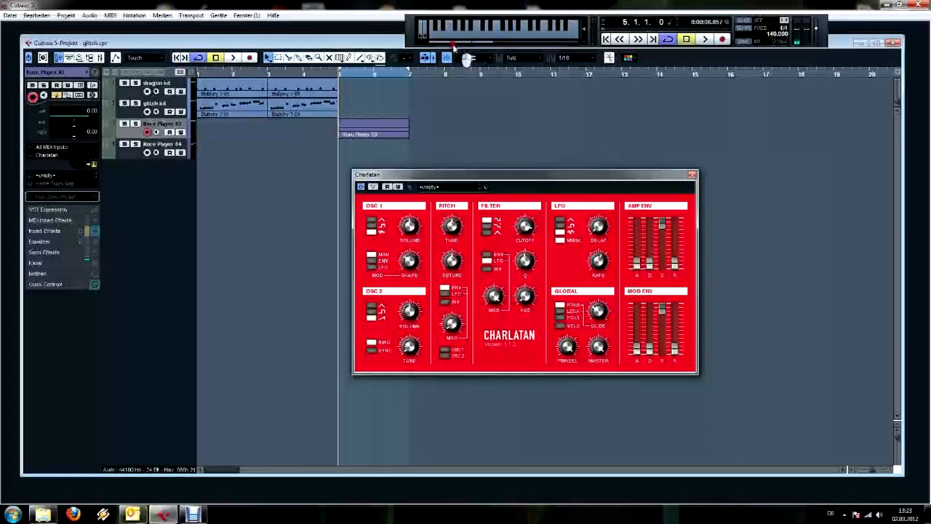
key(q)
drag(526, 224, 526, 247)
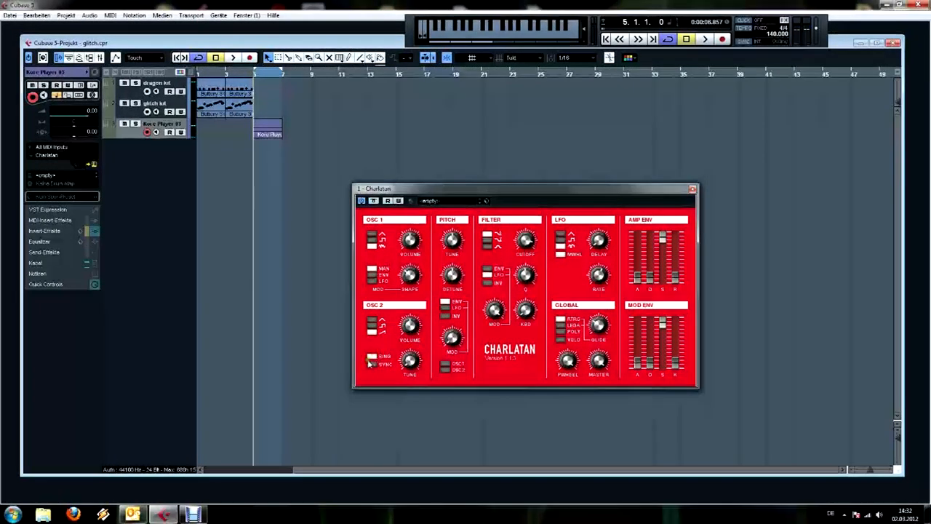
Compare Charlatan's oscillator 2 sound with ring modulation off and on.
click(371, 357)
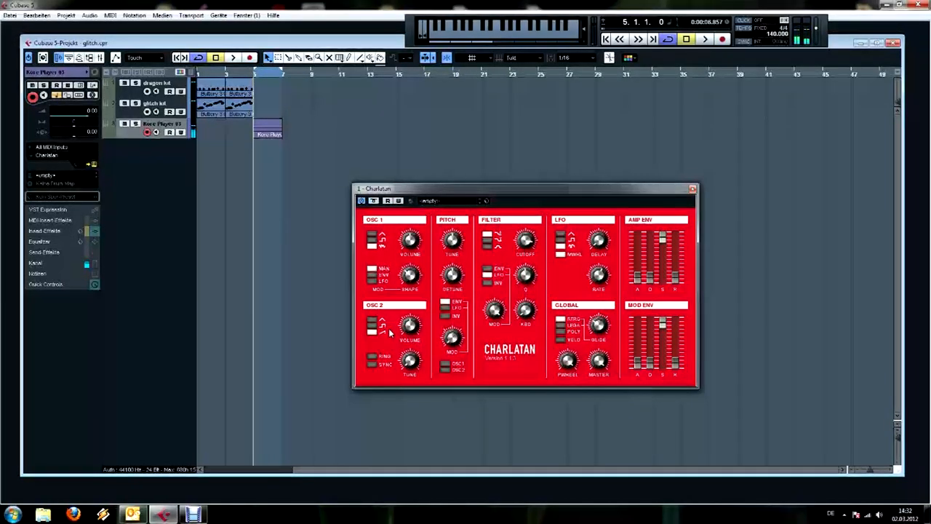
click(372, 357)
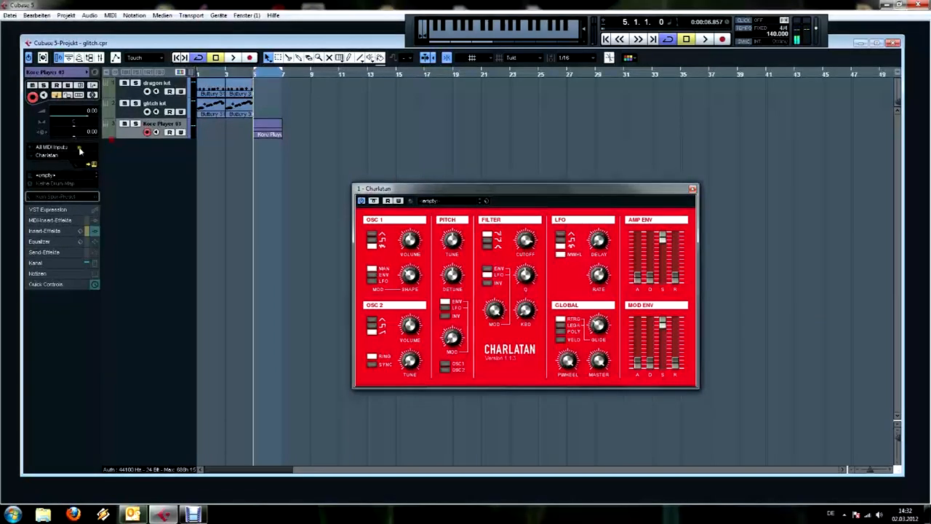
Show the track's Charlatan Filter Cutoff automation, enable reading it, play it back, and close the synth window.
click(107, 133)
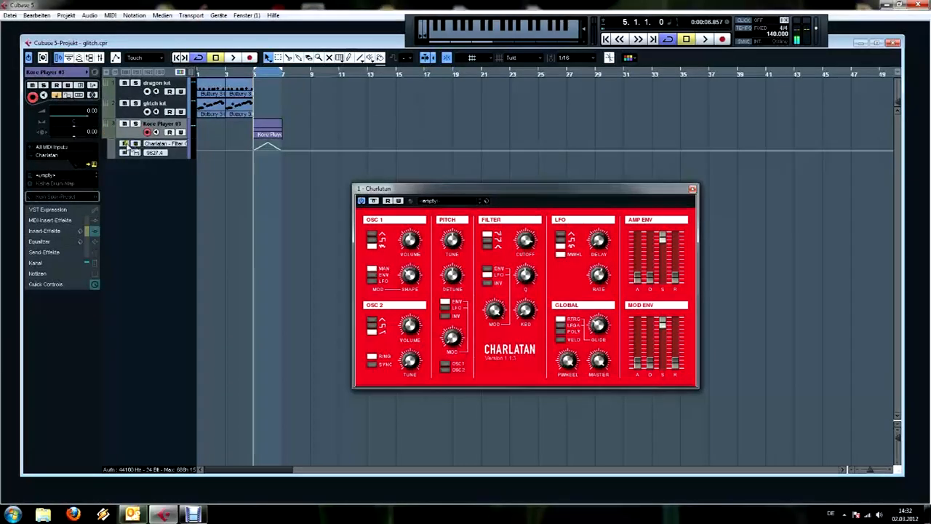
click(124, 144)
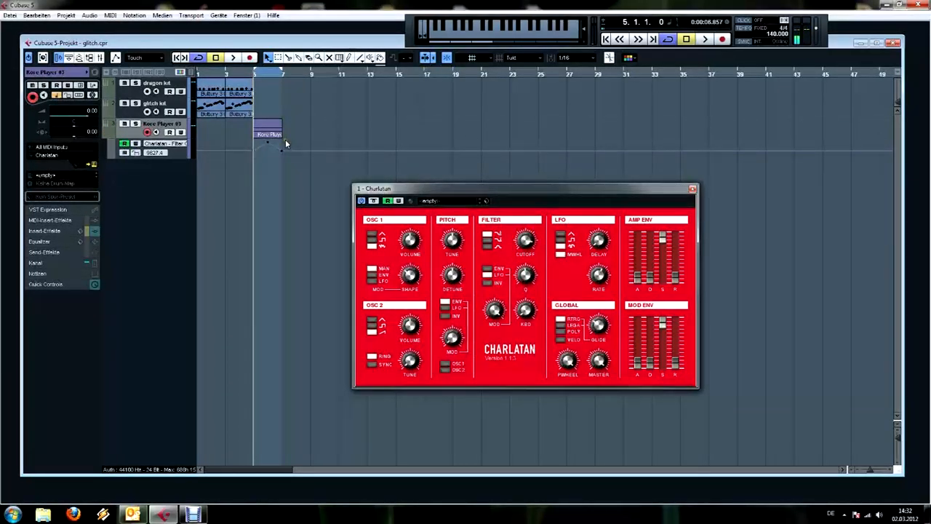
key(space)
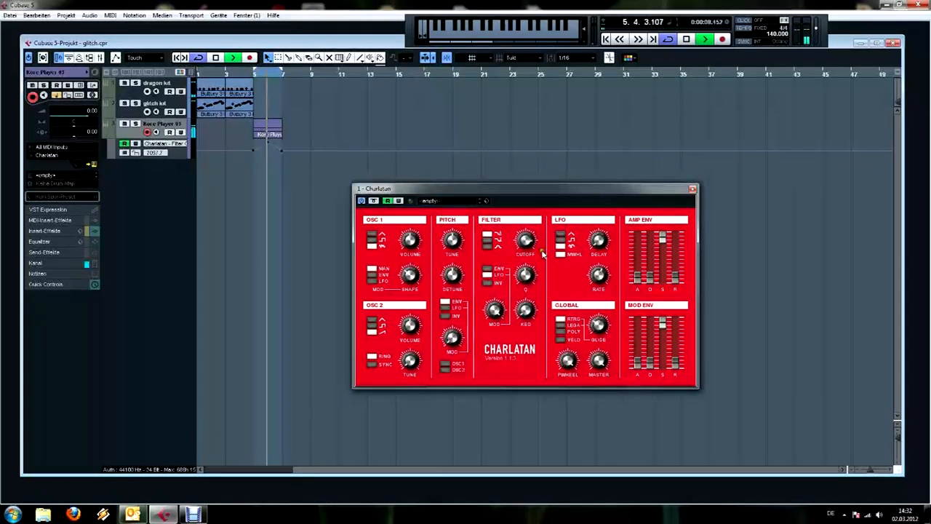
key(space)
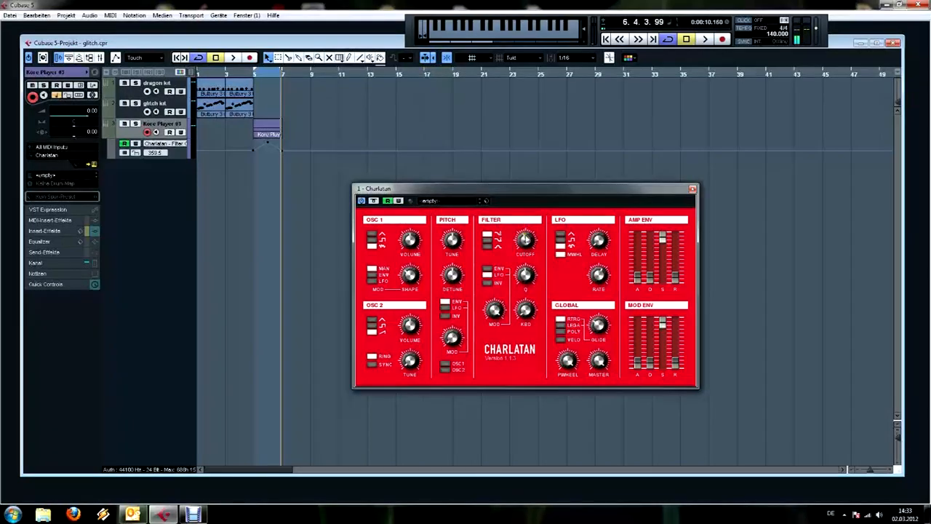
click(693, 190)
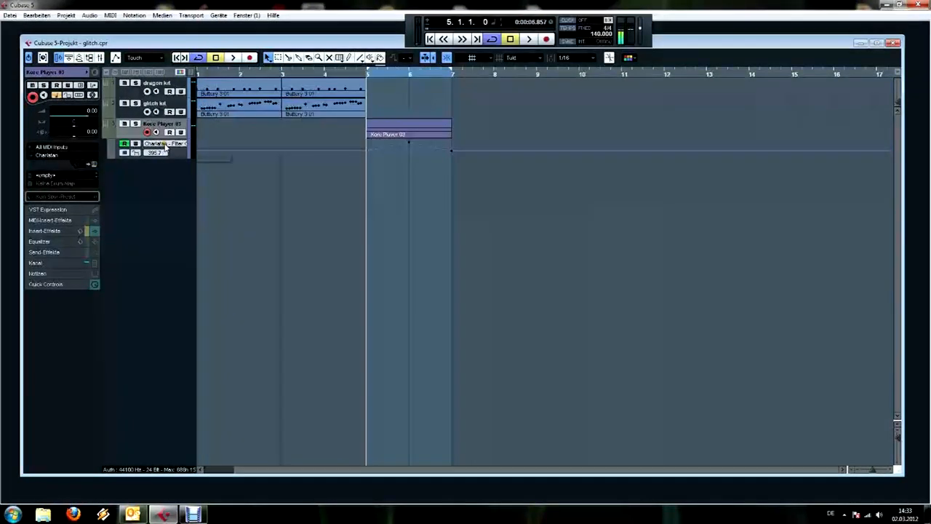
Switch the automation lane to the mute parameter (Stummschalten) and enable reading its automation.
click(166, 145)
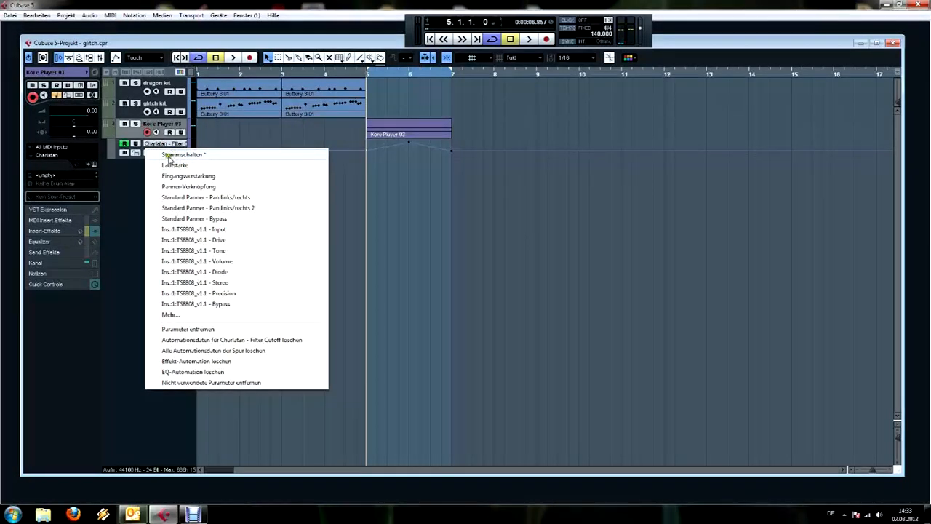
click(181, 155)
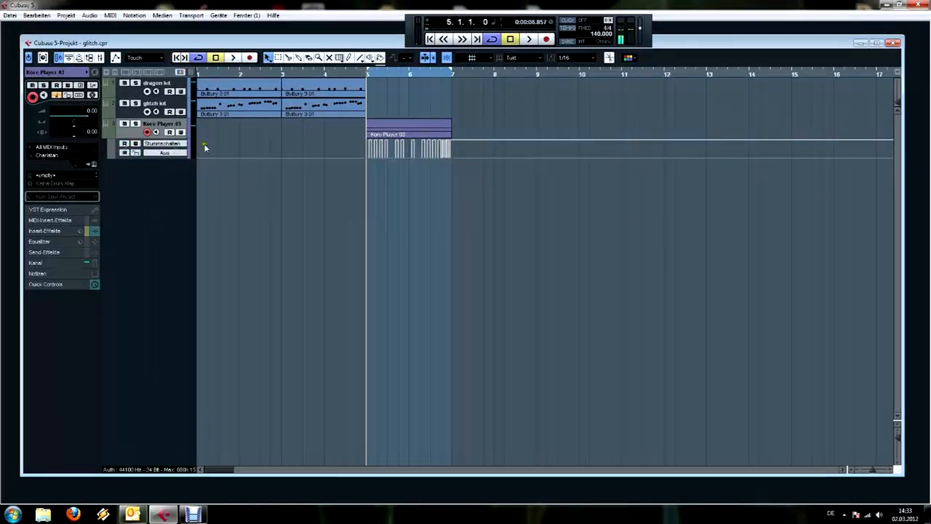
click(124, 145)
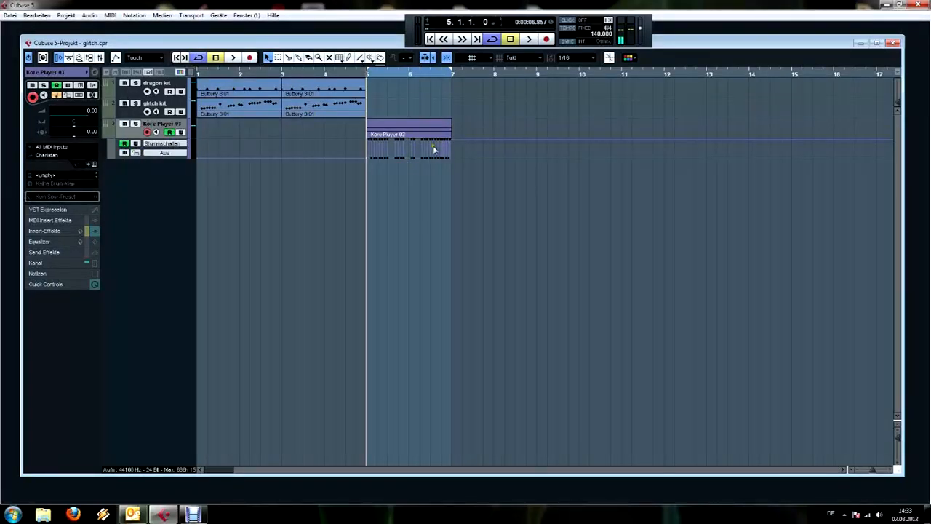
Examine the mute automation between bars 5 and 7 up close and play back the Kore Player 03 part with it.
key(h)
key(h)
key(h)
key(h)
key(h)
key(h)
key(h)
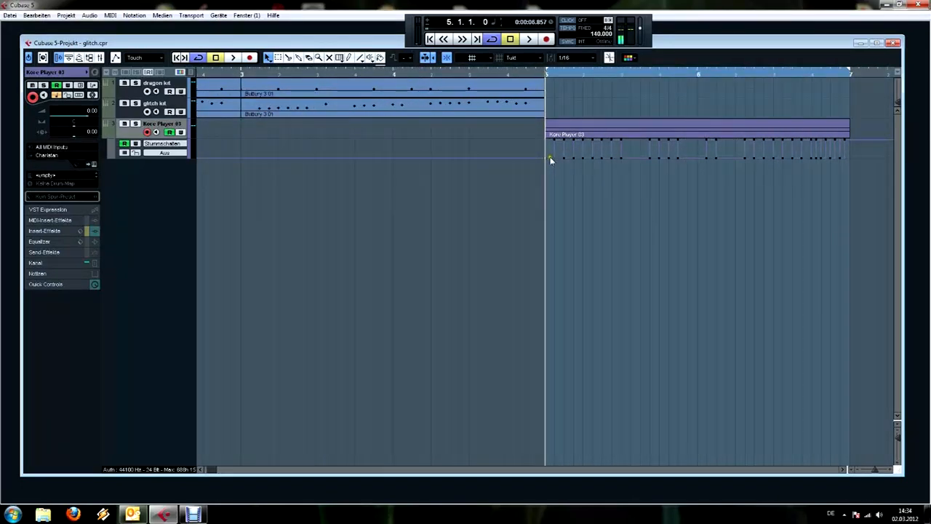
click(522, 59)
click(680, 45)
key(space)
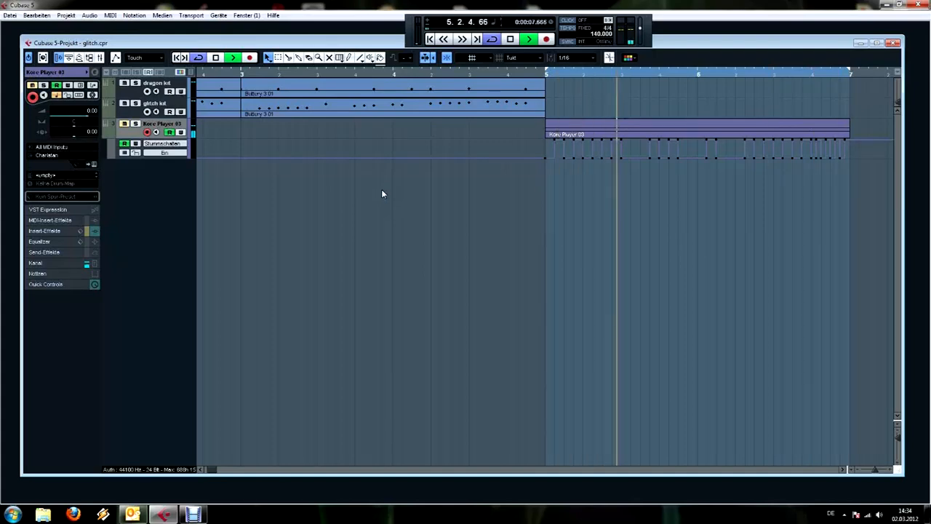
key(space)
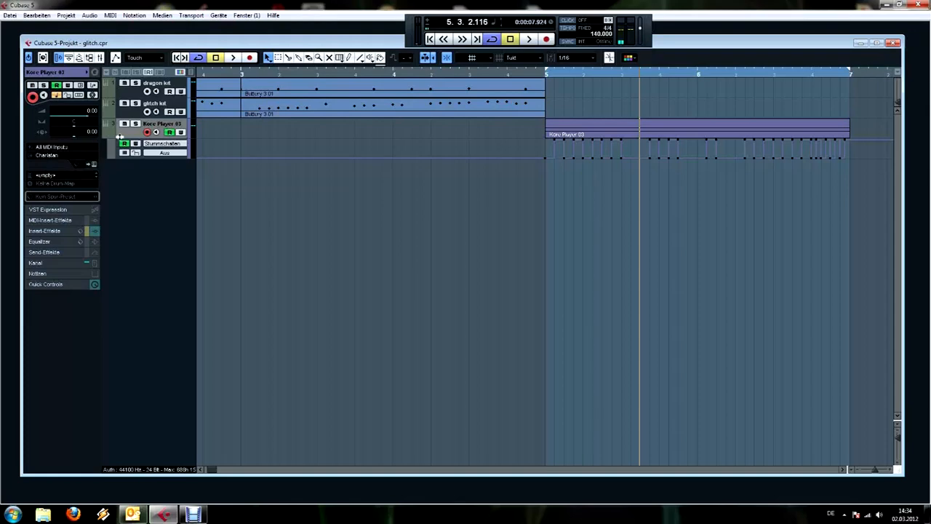
Show the TSE808_v1.1 overdrive insert on the Kore Player 03 track and play the synth part from bar 5.
click(44, 232)
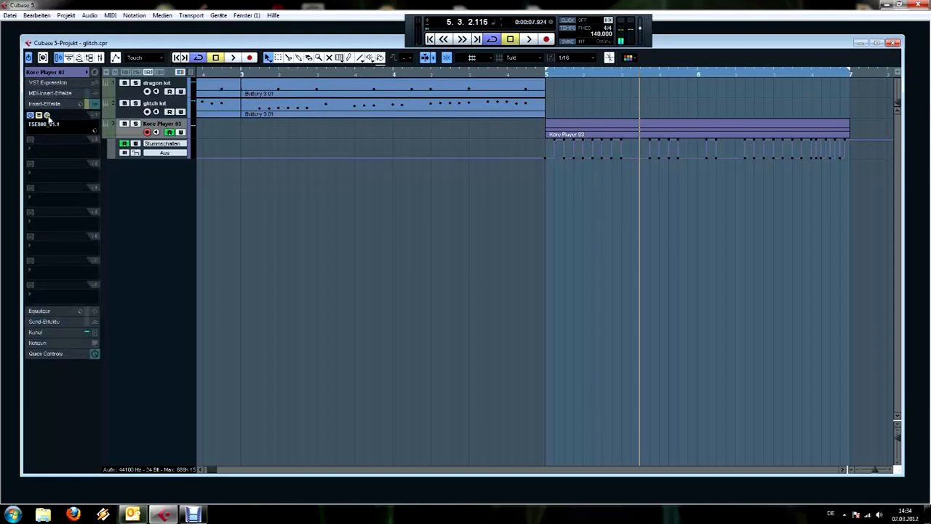
click(47, 116)
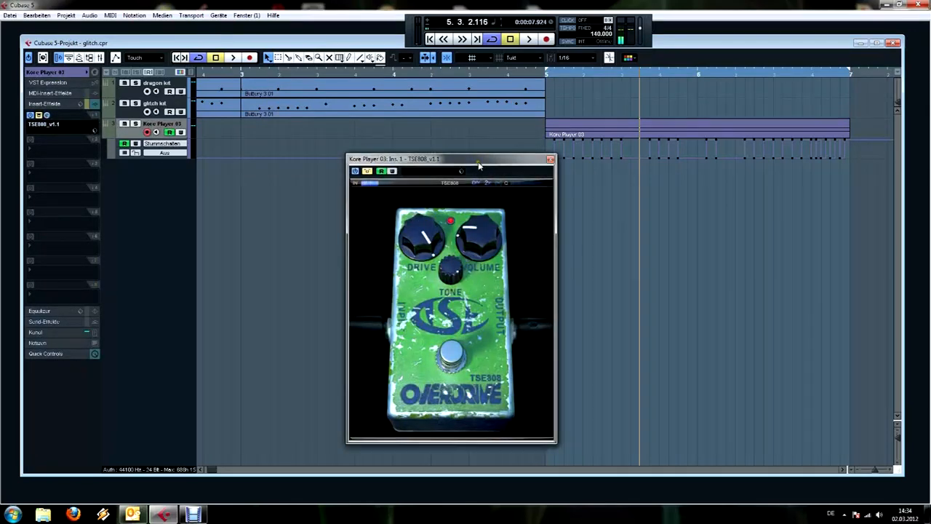
drag(479, 166, 494, 161)
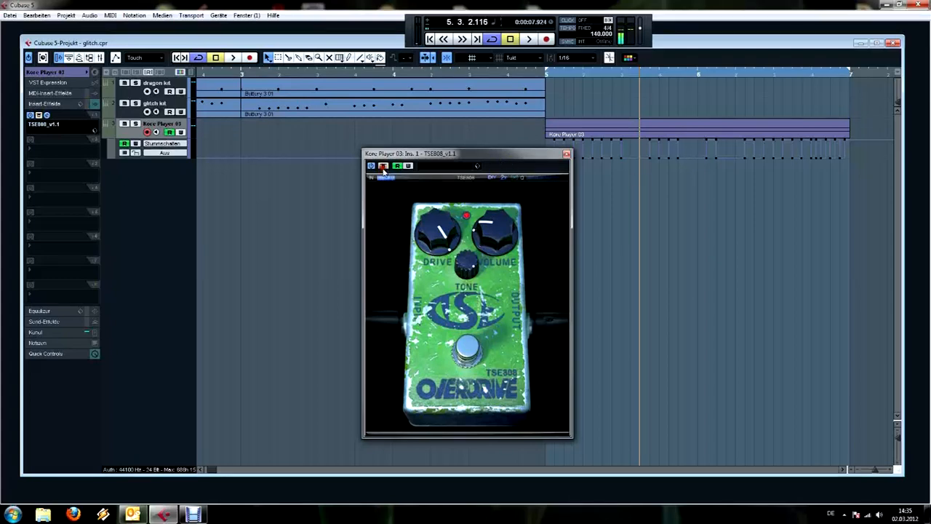
click(544, 77)
key(space)
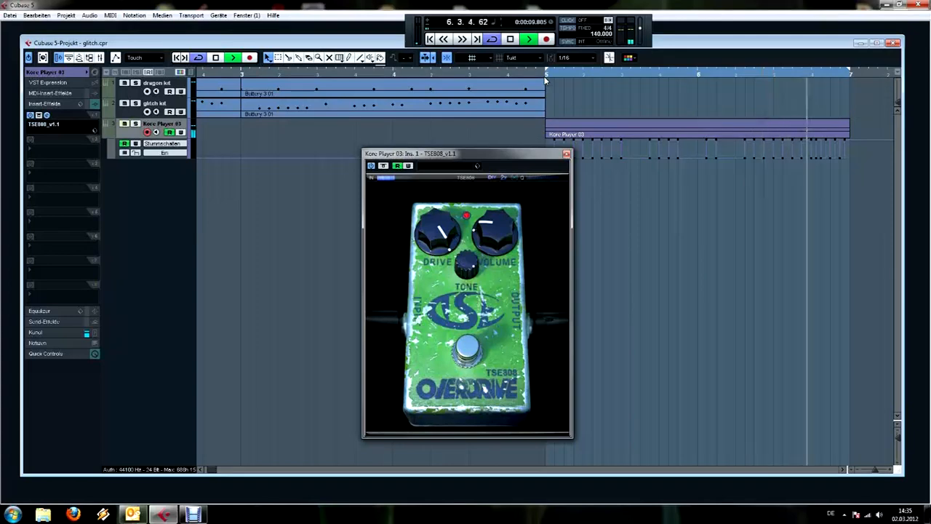
key(space)
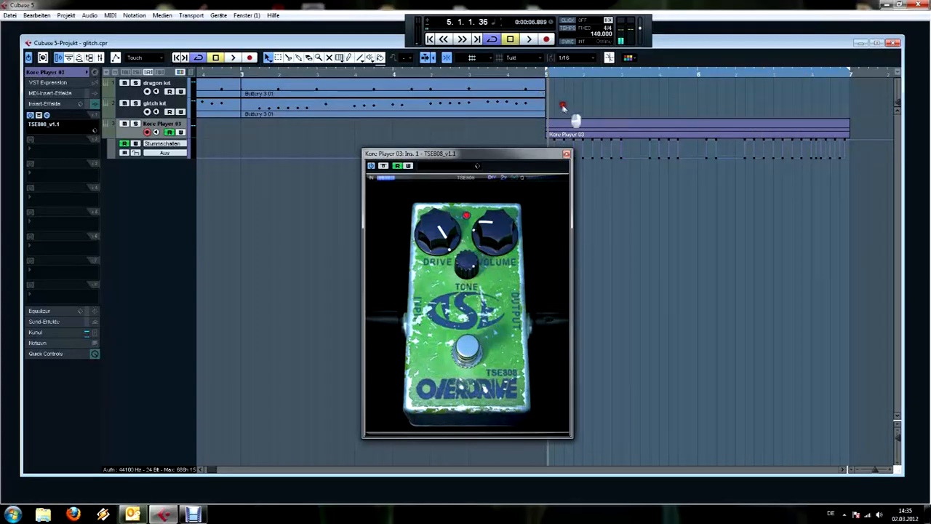
Duplicate the dragon kit and glitch kit clips from bars 3–5 into bars 5–7.
drag(575, 116, 521, 91)
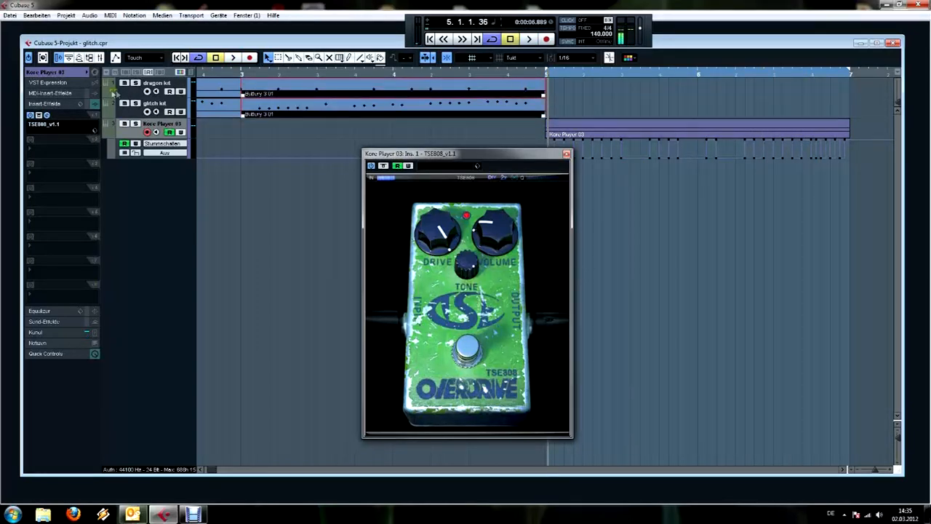
click(122, 93)
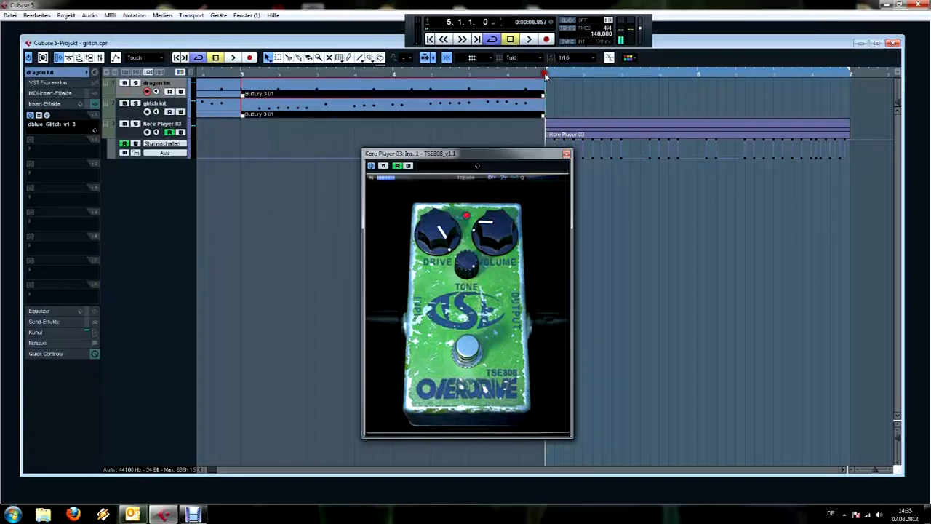
key(ctrl+d)
click(121, 117)
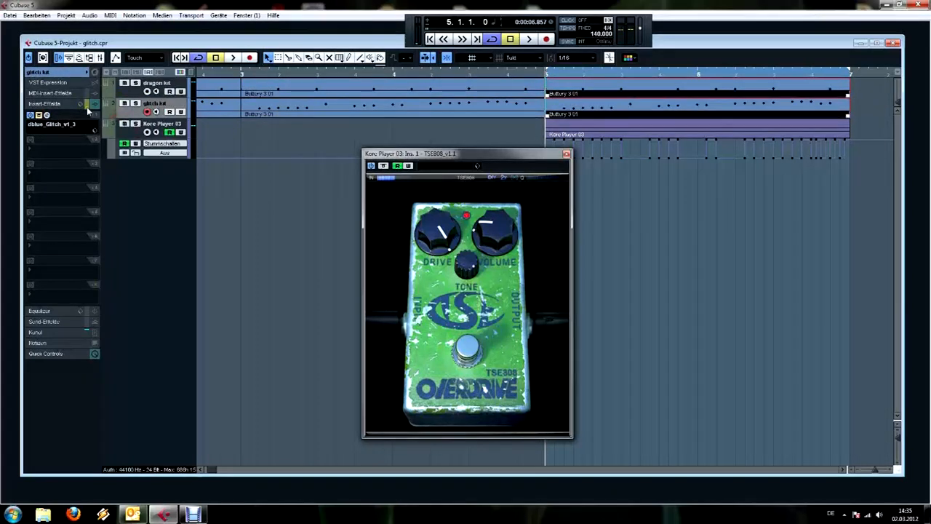
Play the drums together with the synth part from bar 5, stop playback, and close the TSE808 window.
key(space)
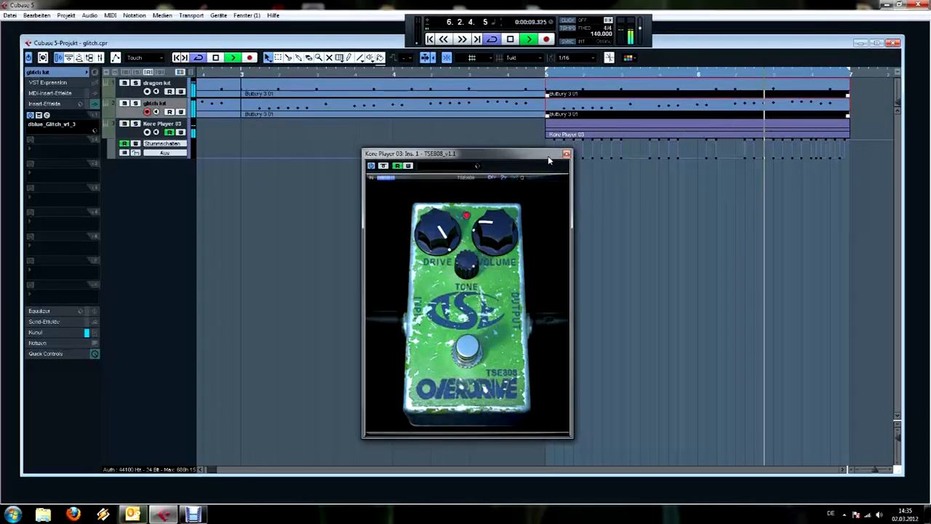
key(space)
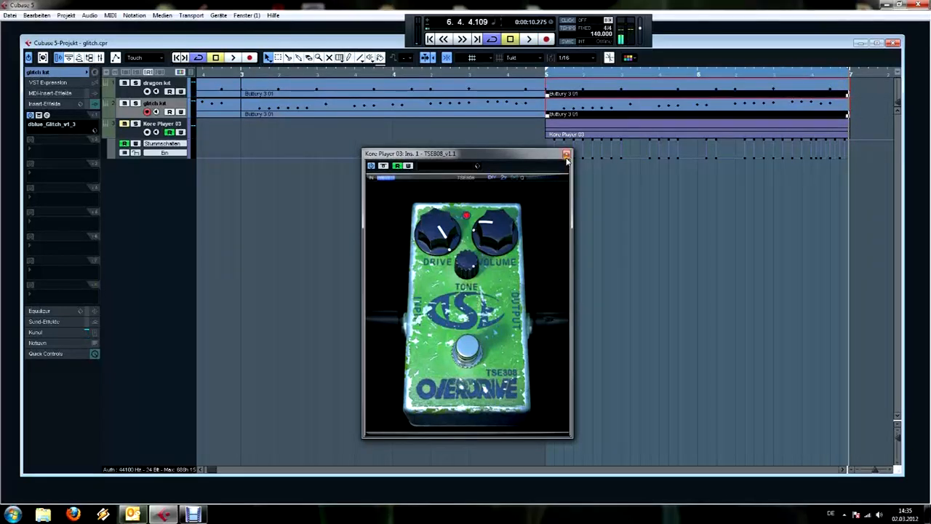
click(566, 155)
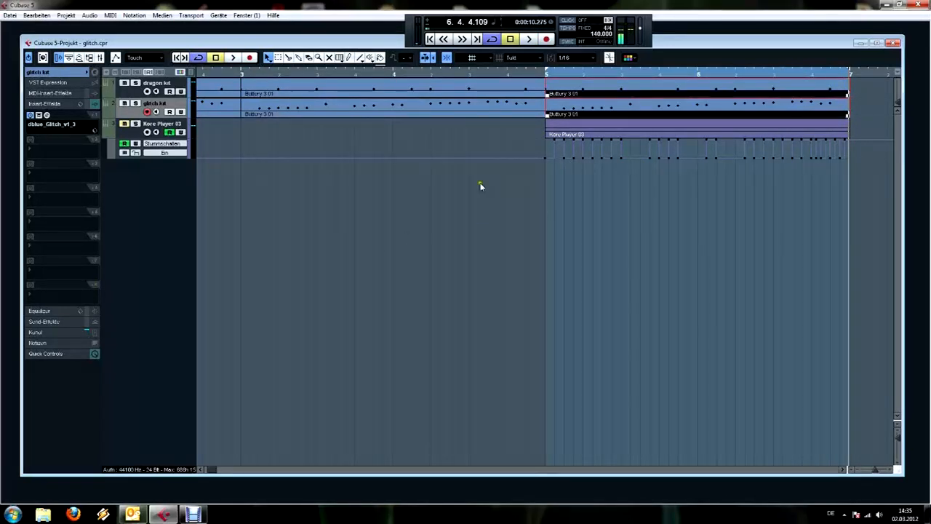
Zoom the project timeline out to view the whole arrangement and the empty bars after bar 7.
key(g)
key(g)
key(g)
key(g)
key(g)
key(g)
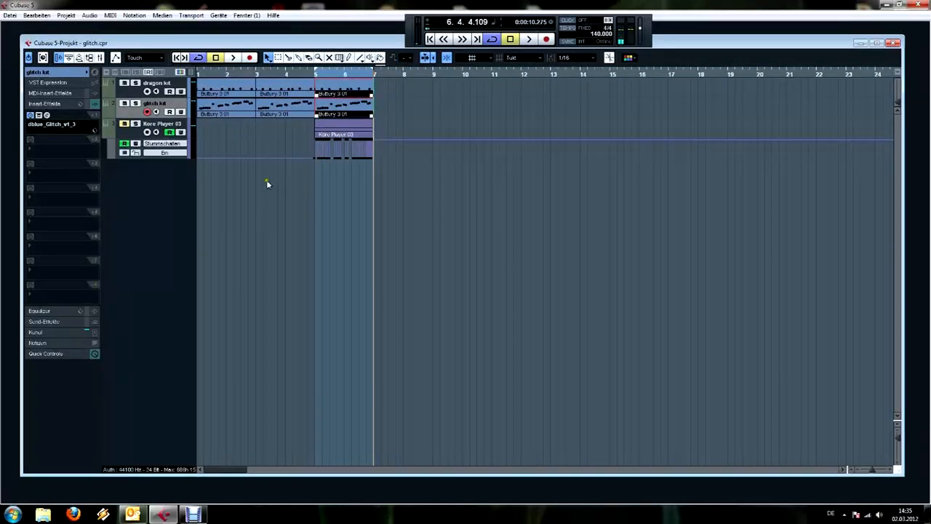
key(g)
key(g)
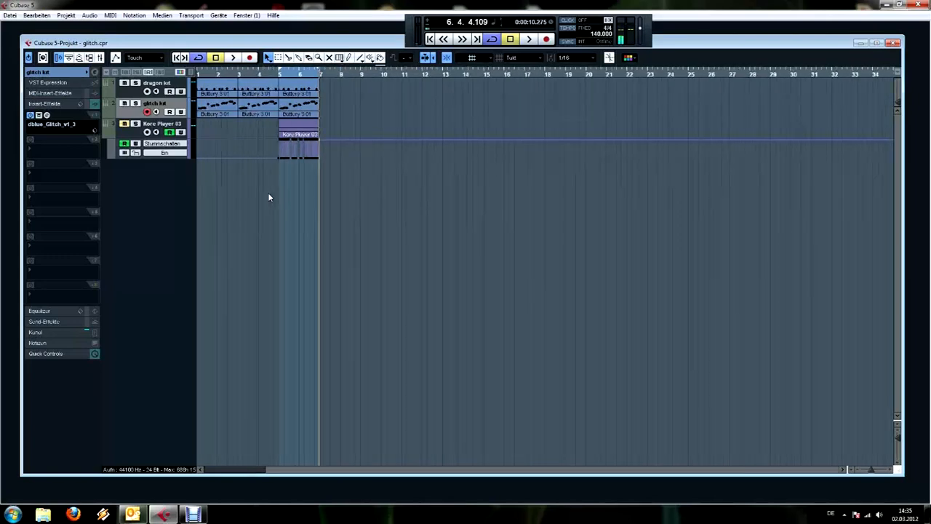
key(g)
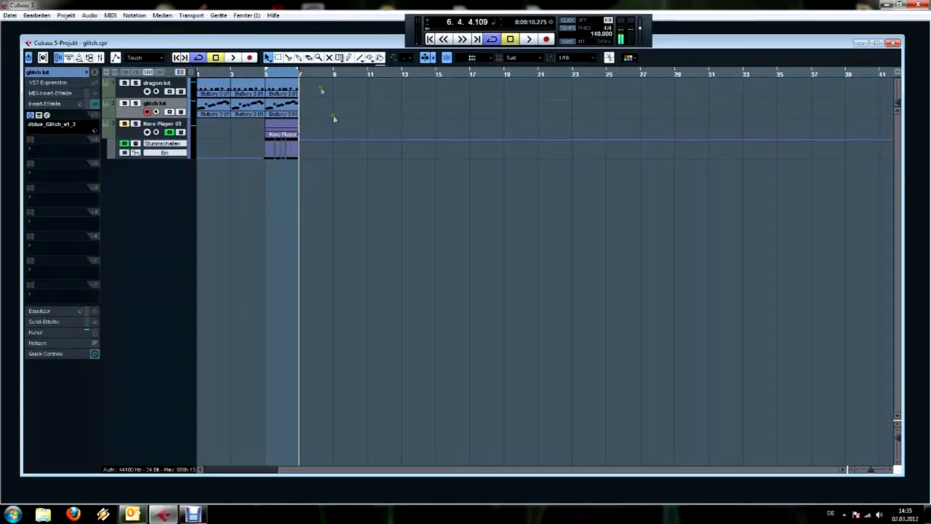
click(306, 67)
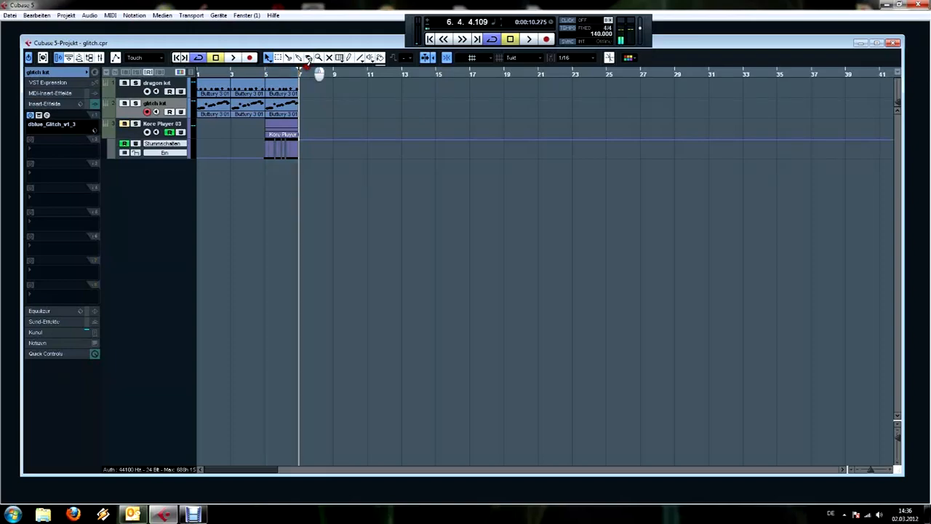